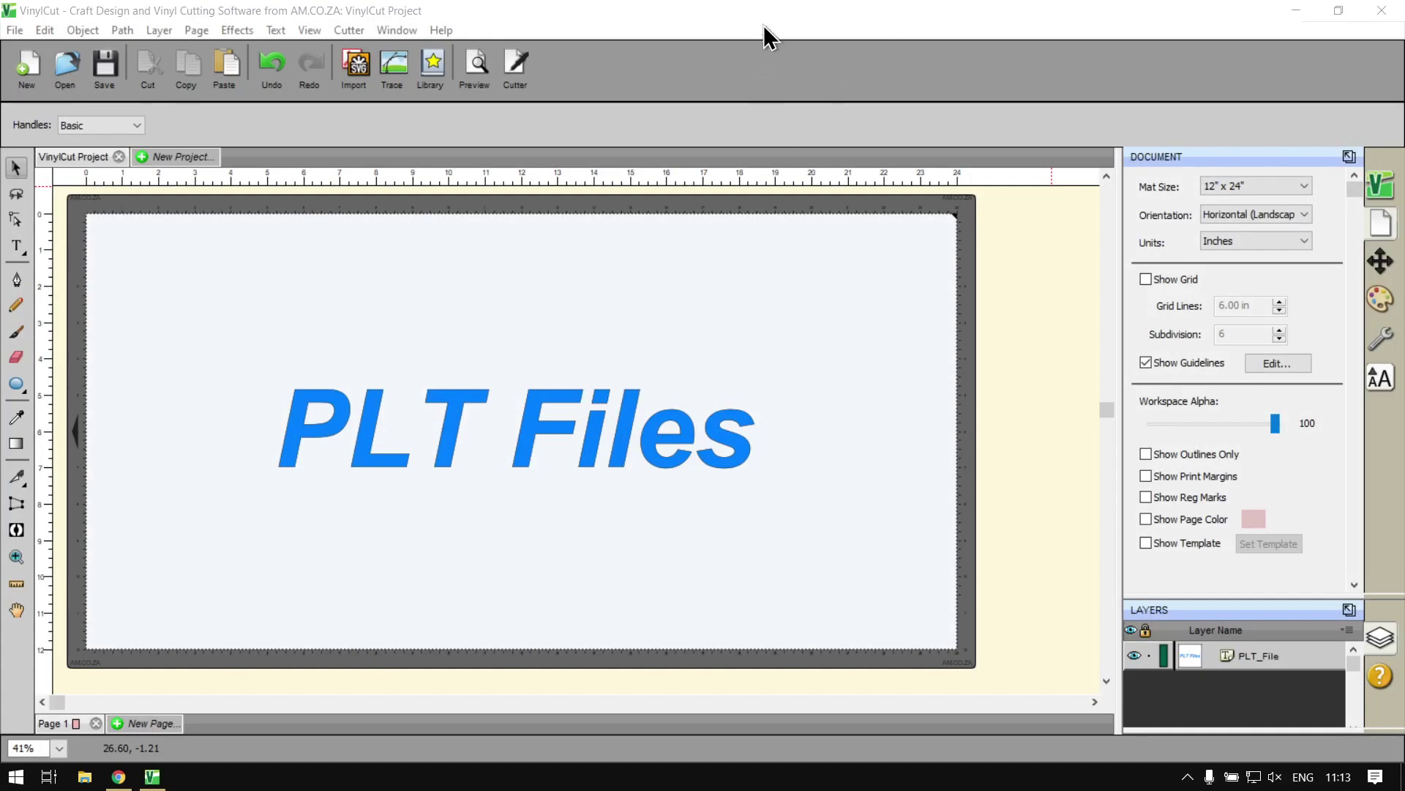
# Shift the selected PLT Files text slightly right, deselect it, then marquee-select it again.
pyautogui.moveTo(817, 503); pyautogui.dragTo(256, 359)
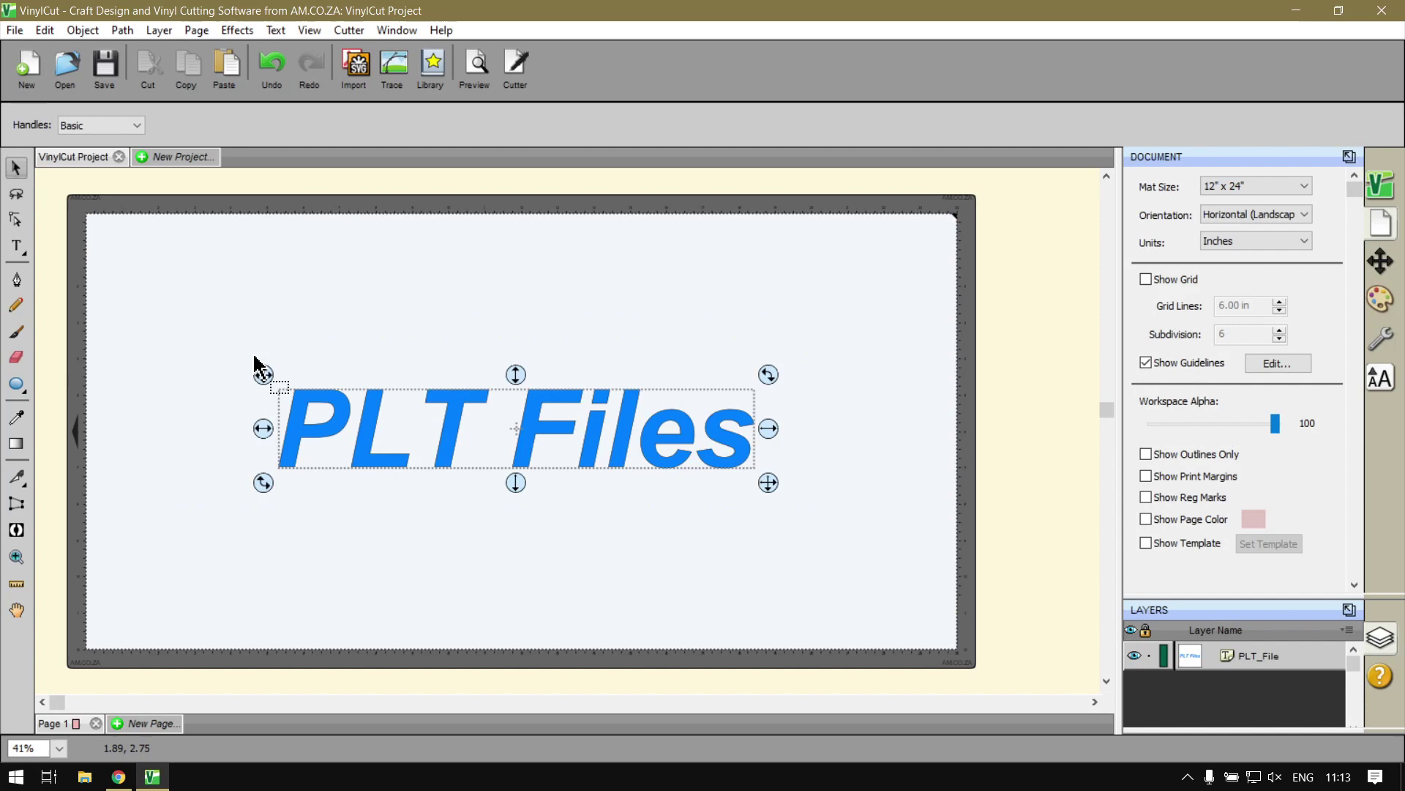
pyautogui.moveTo(339, 408); pyautogui.dragTo(384, 441)
pyautogui.click(496, 568)
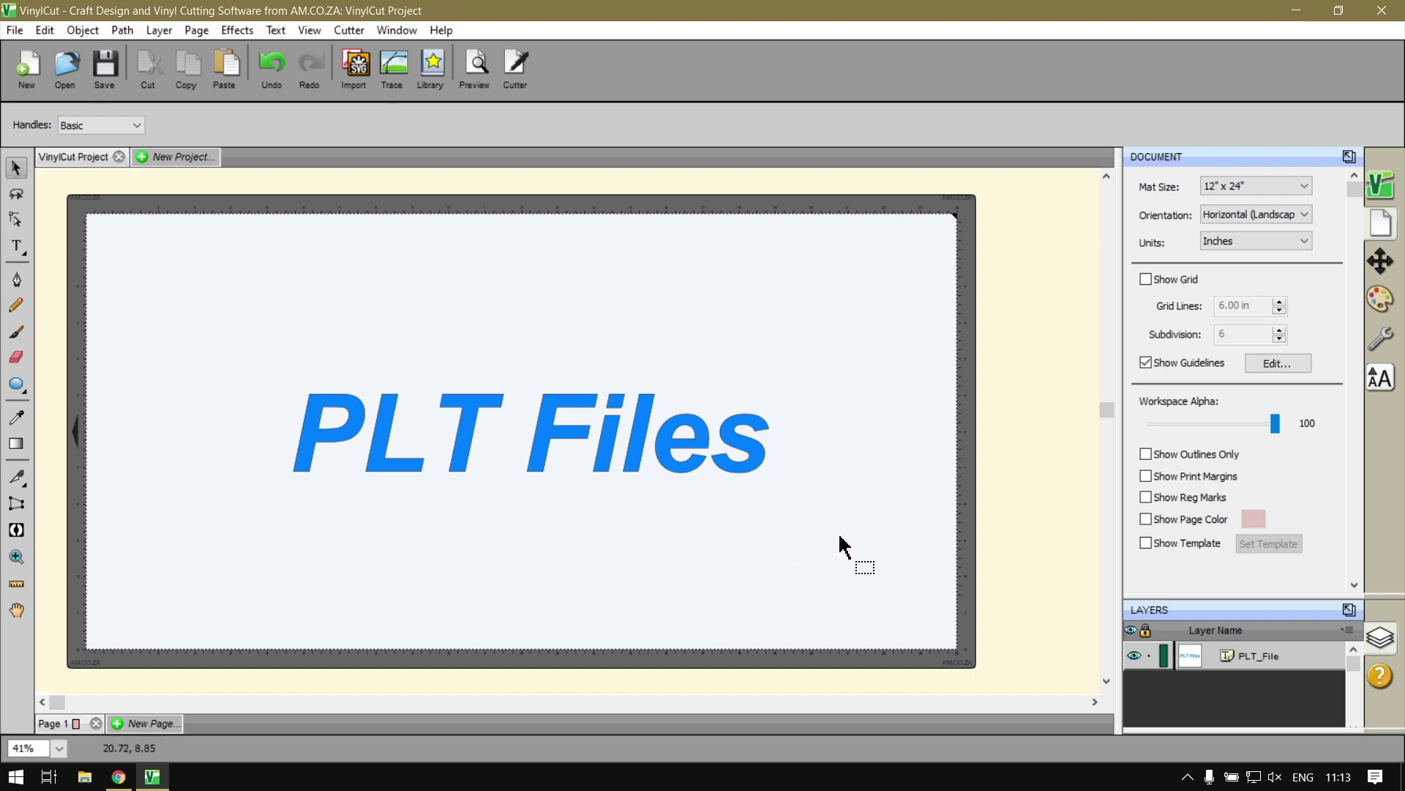
pyautogui.moveTo(213, 276); pyautogui.dragTo(849, 582)
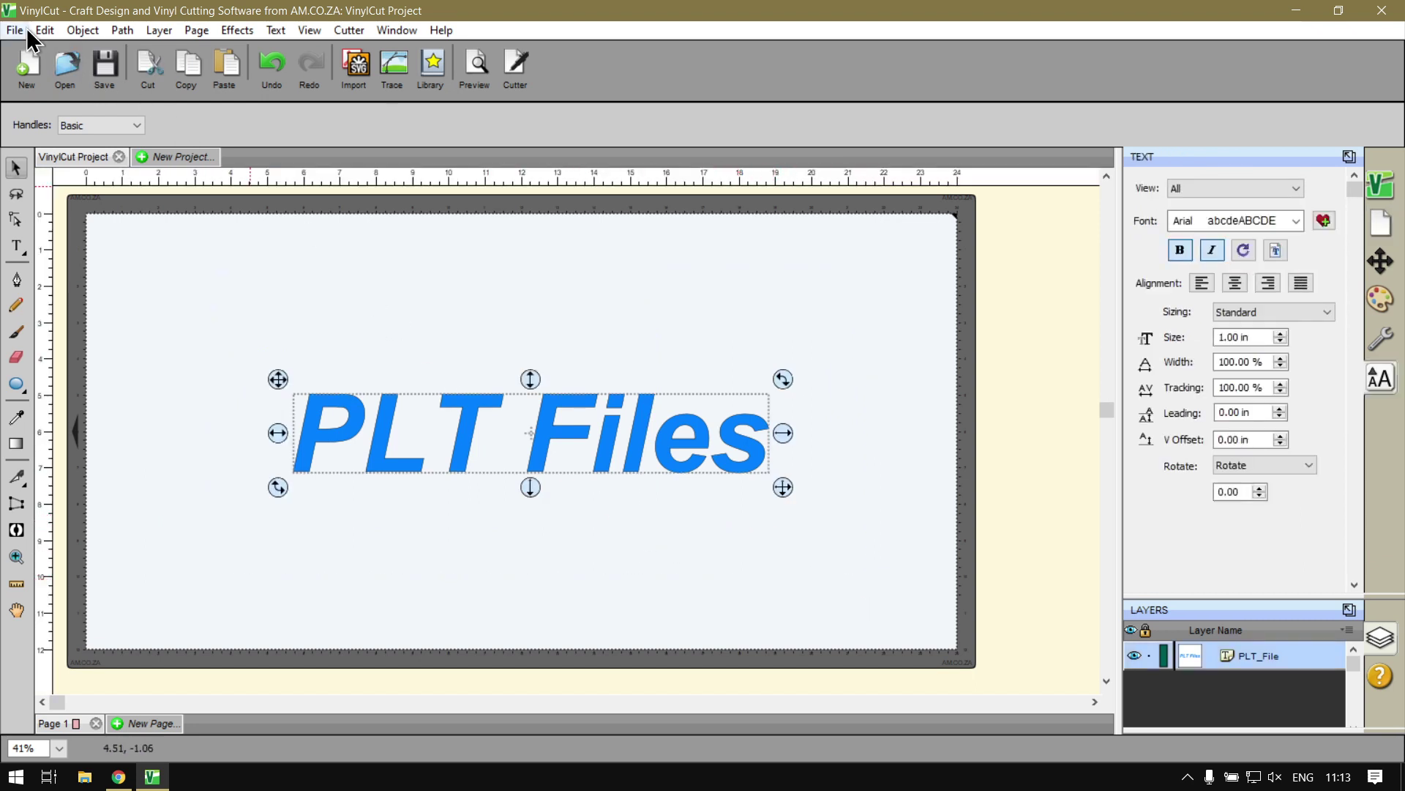
pyautogui.click(15, 31)
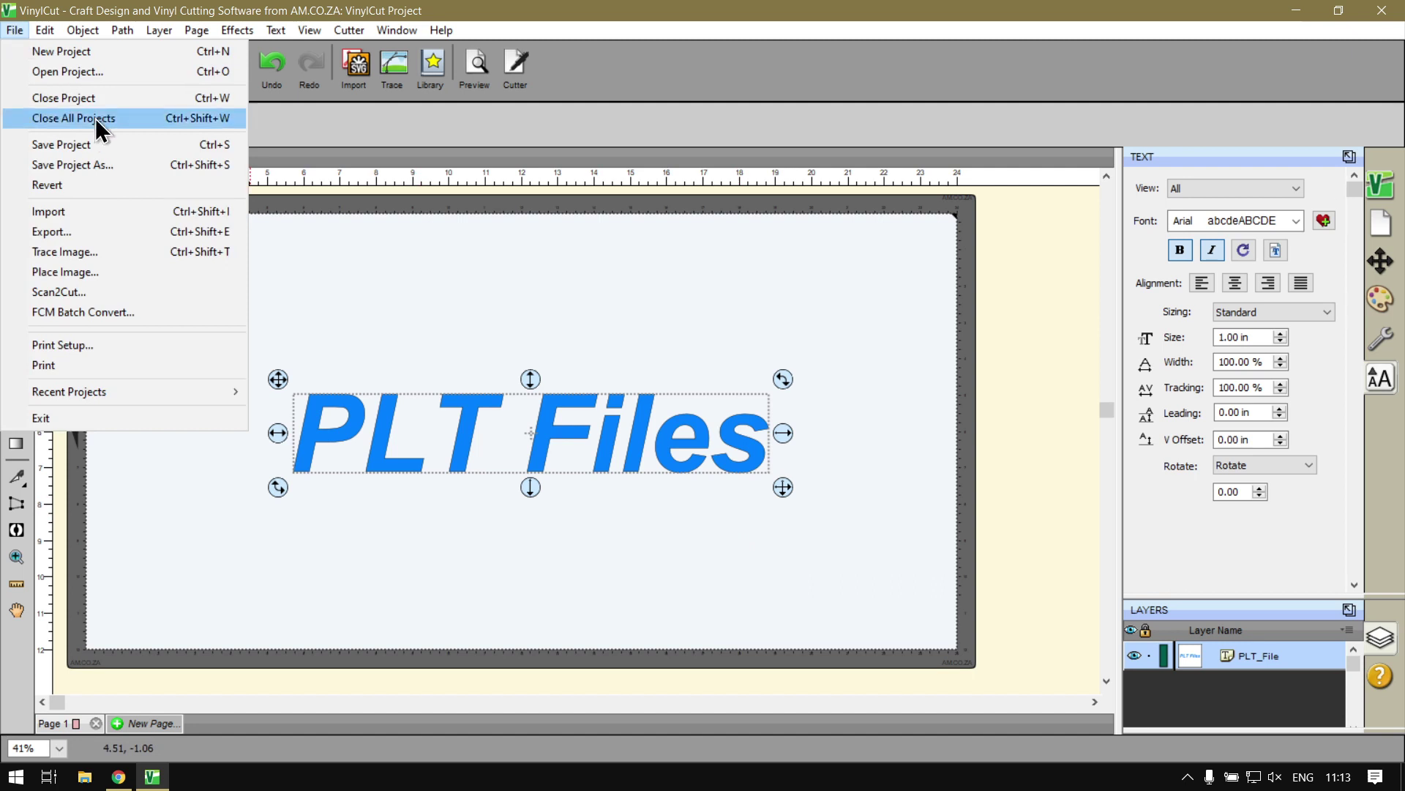
pyautogui.click(91, 235)
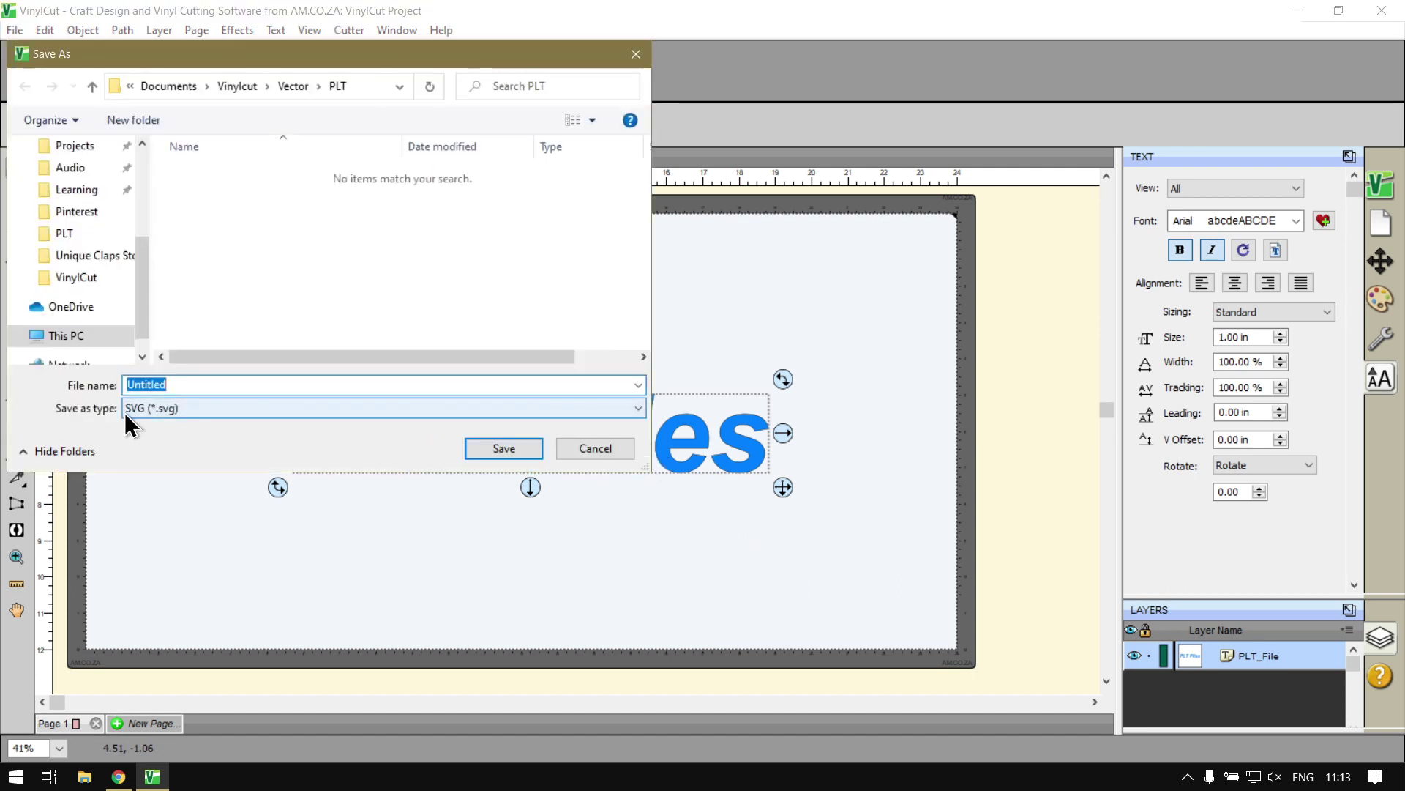
pyautogui.press('super+plus')
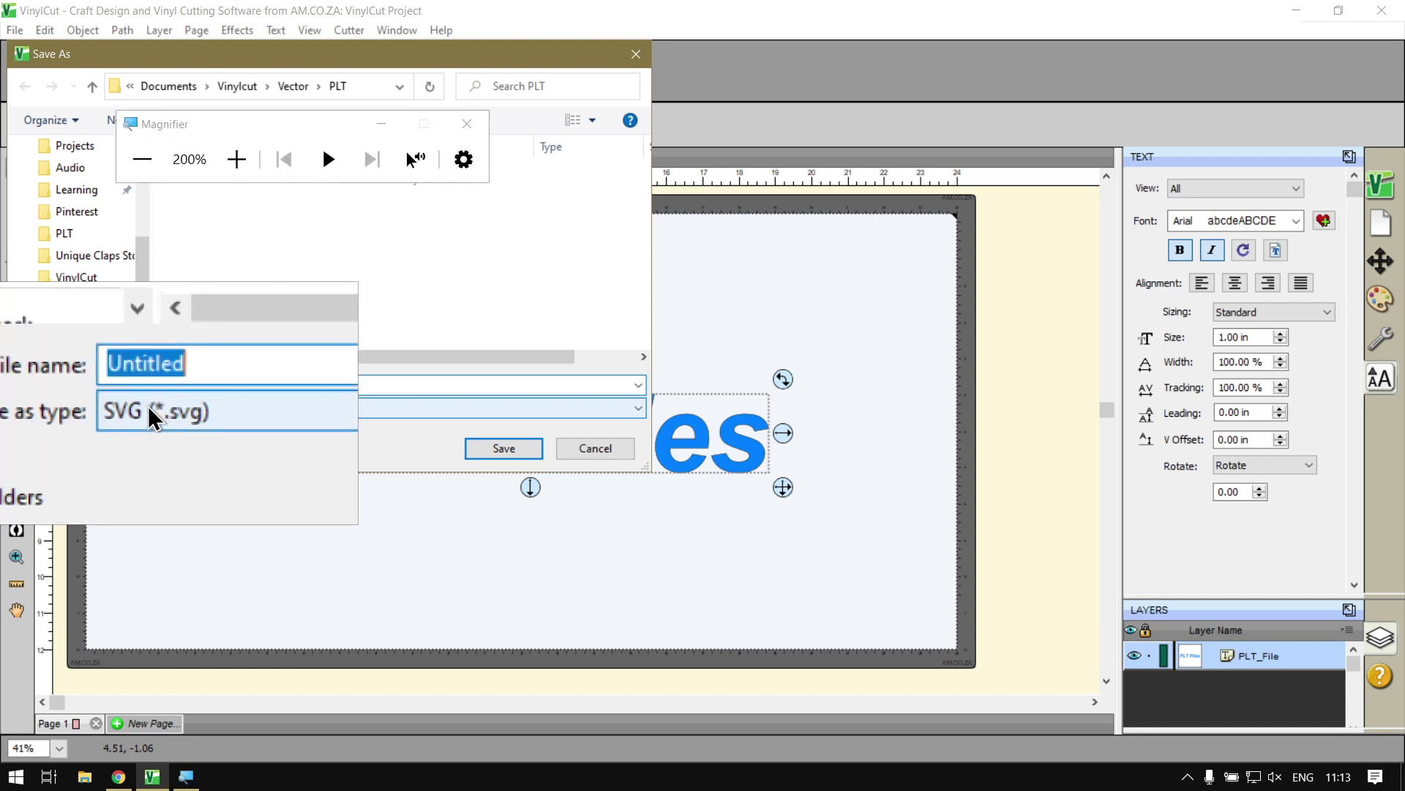
pyautogui.click(148, 405)
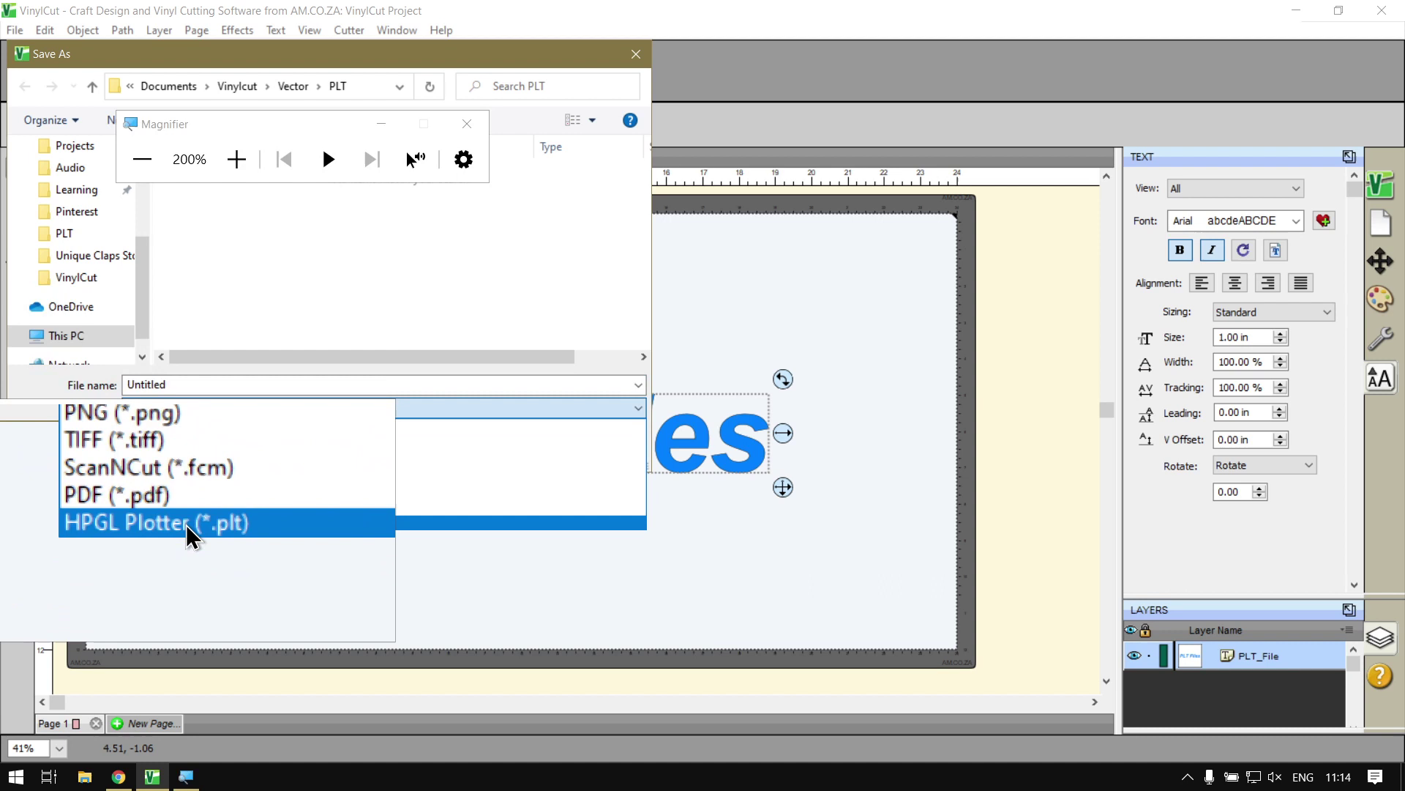
pyautogui.click(186, 525)
pyautogui.press('super+Escape')
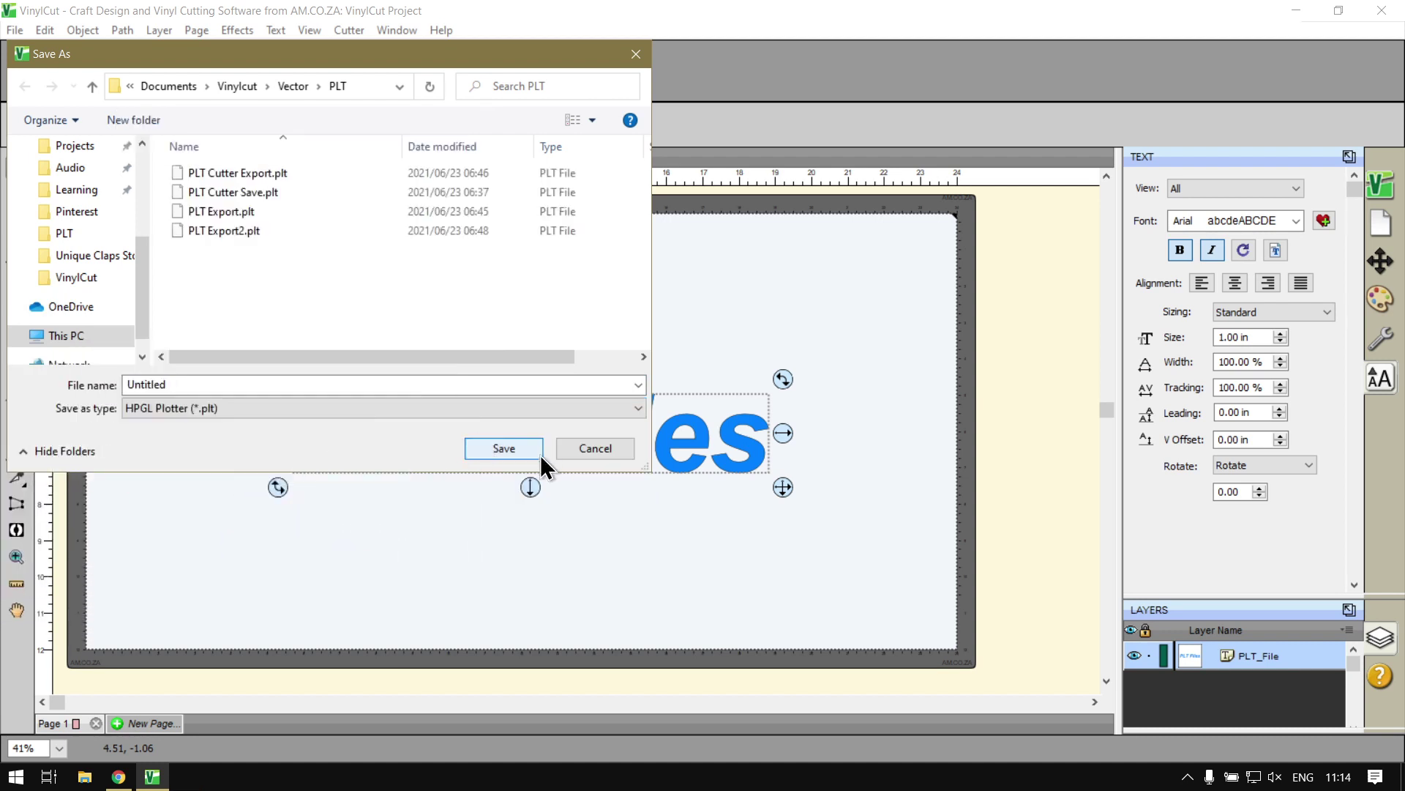
pyautogui.click(578, 449)
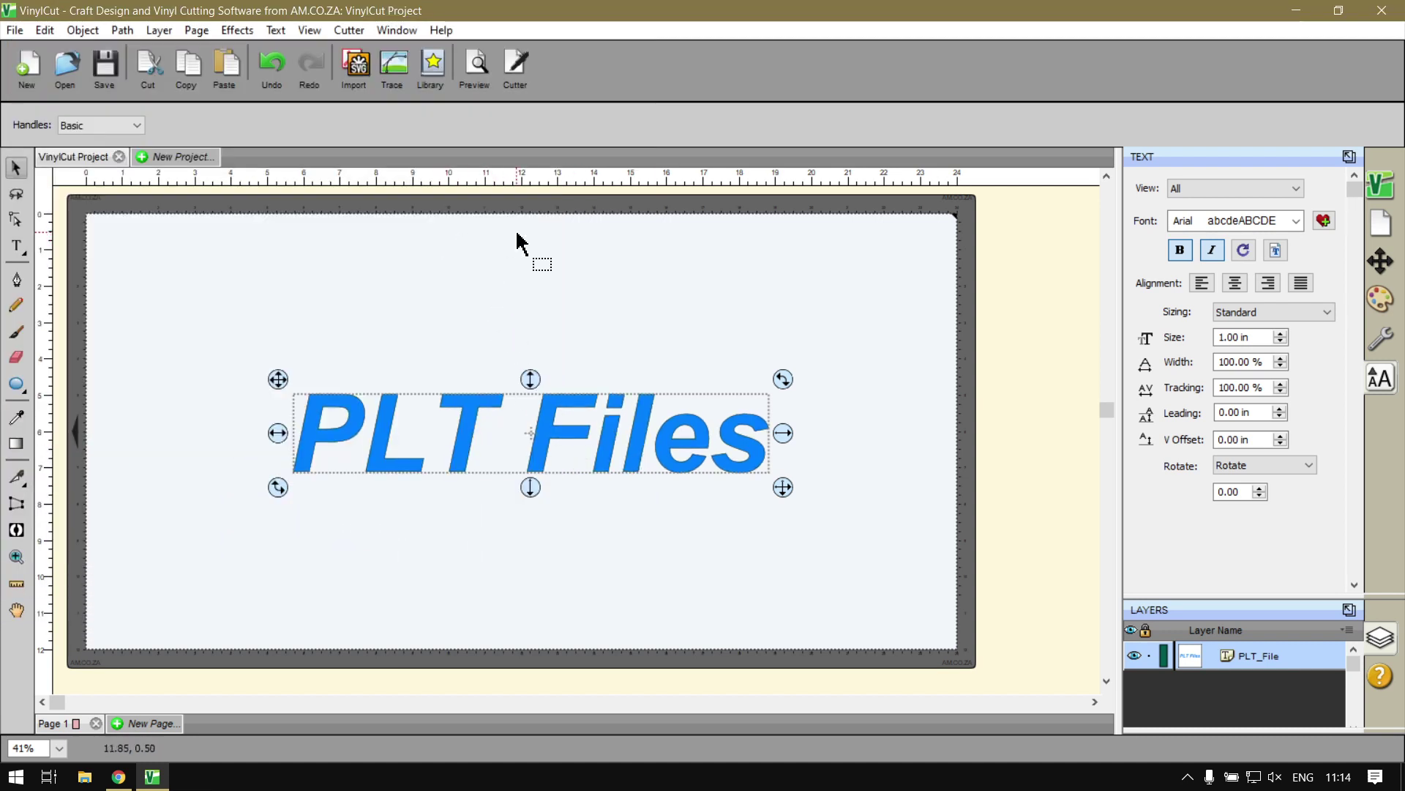
# Open Cut Settings for the design and keep V-Series V-360 as the cutter model.
pyautogui.click(519, 74)
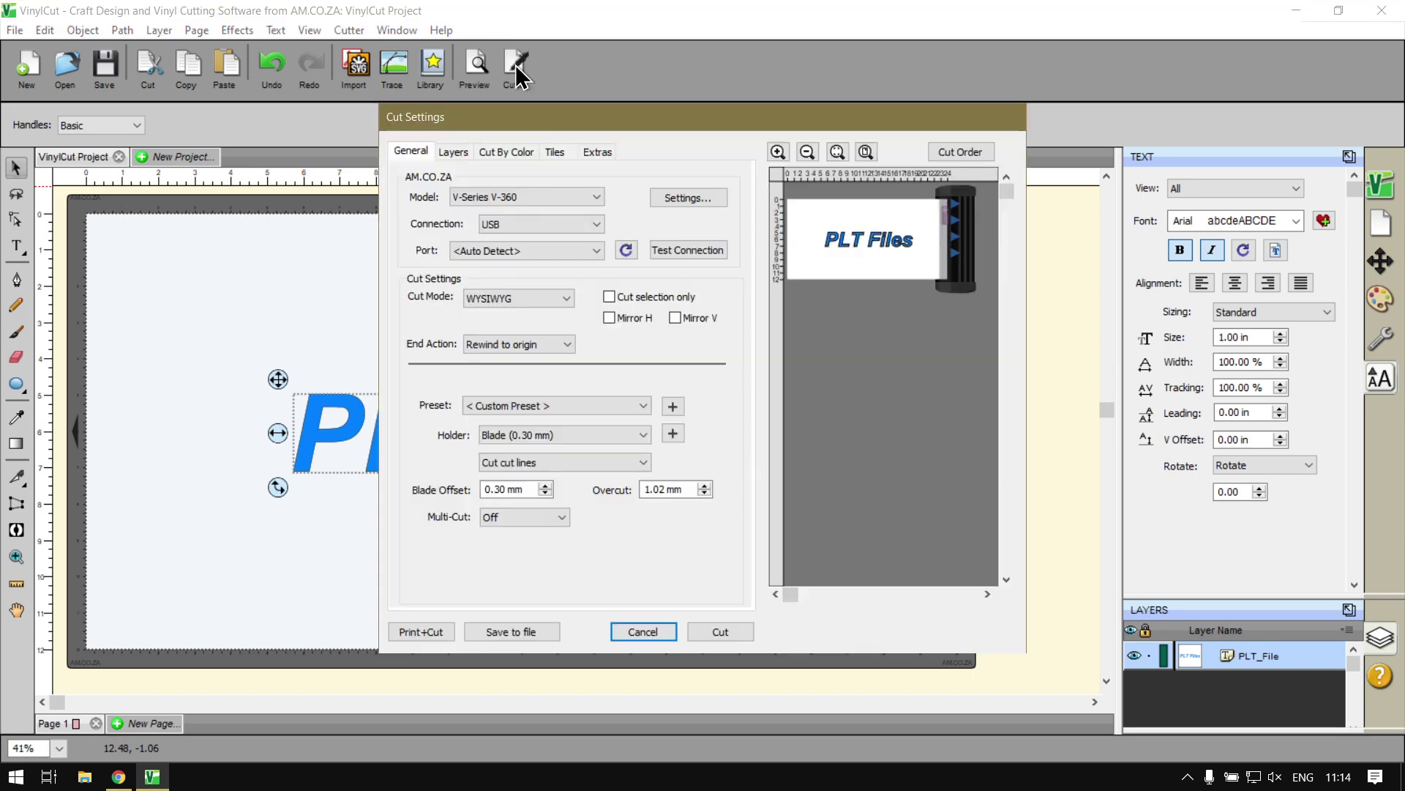
pyautogui.press('super+plus')
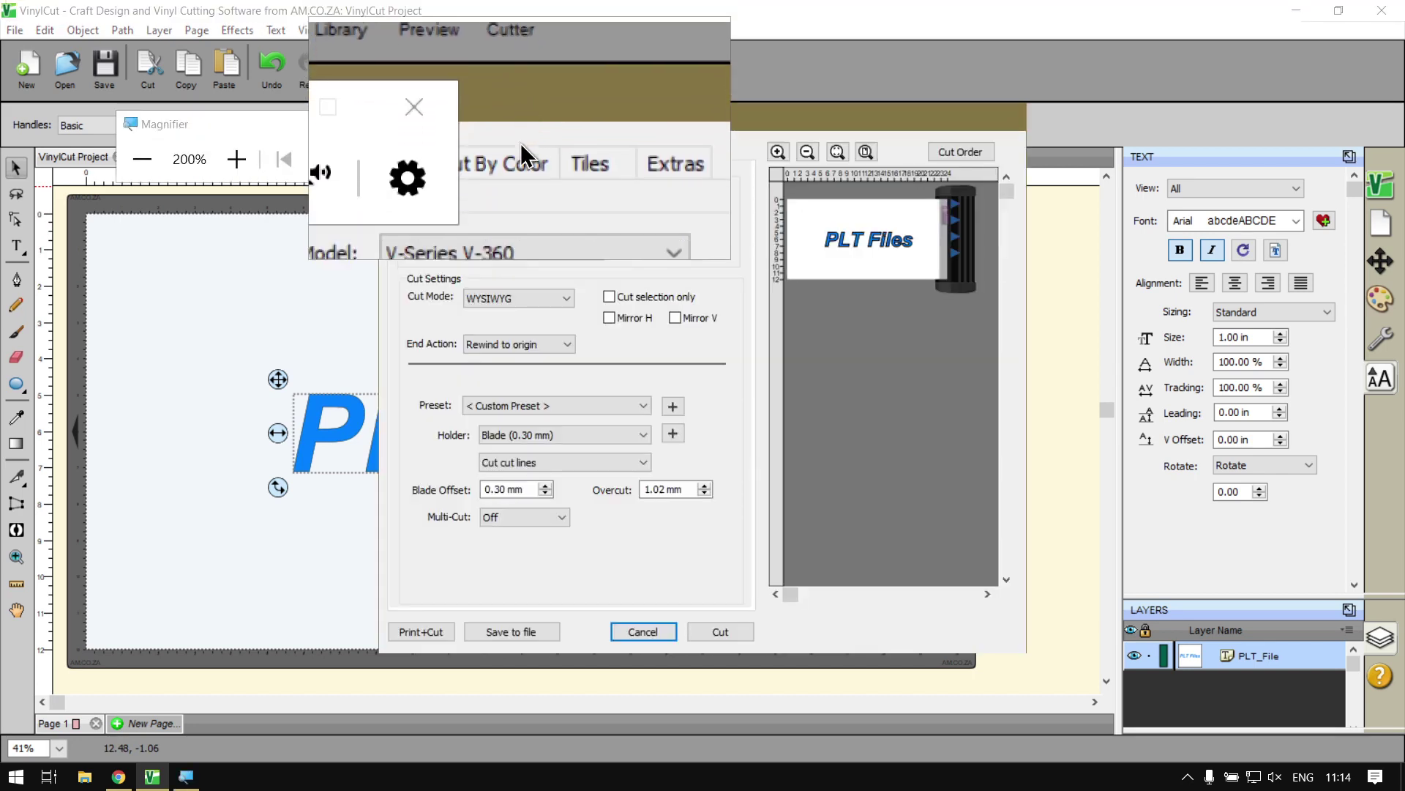
pyautogui.press('super+Escape')
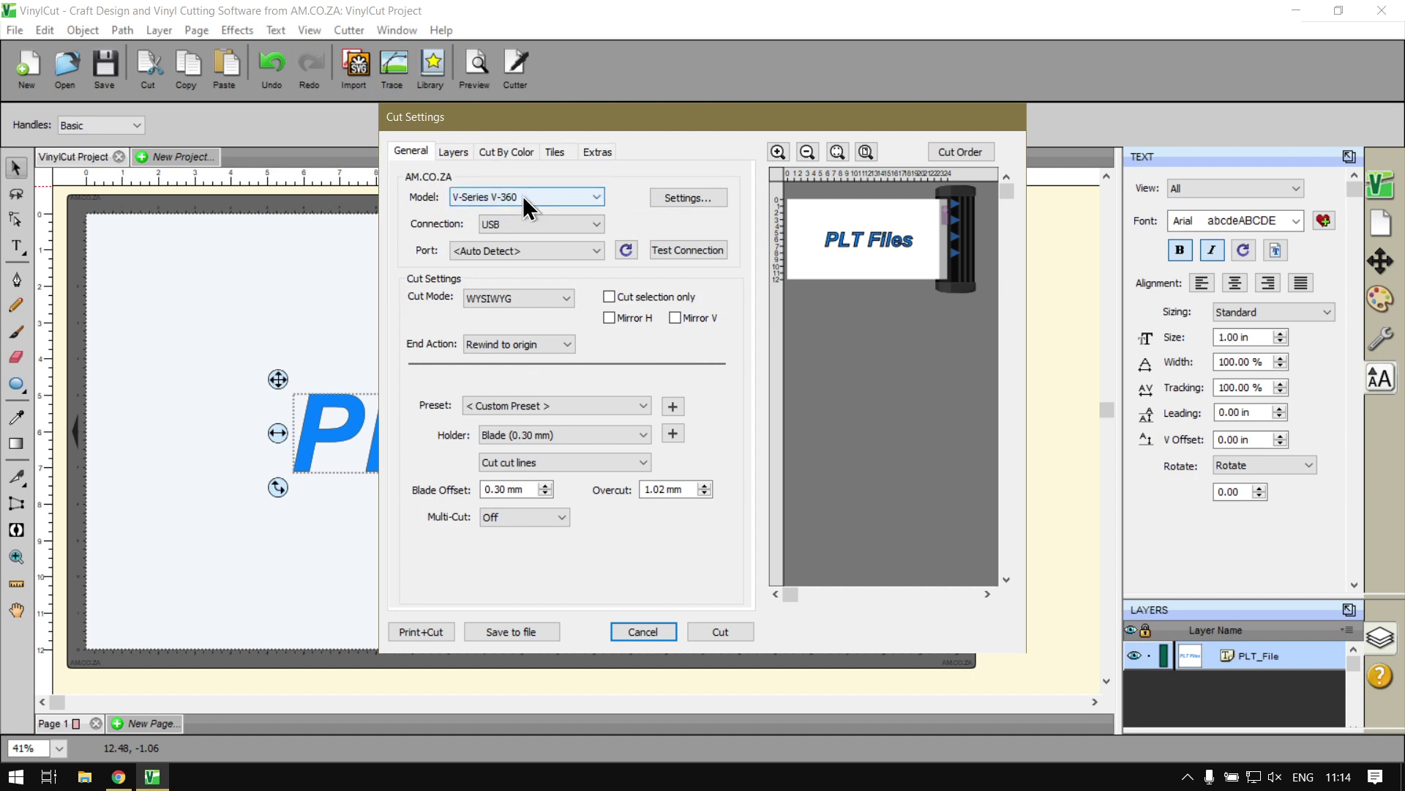
pyautogui.press('super+plus')
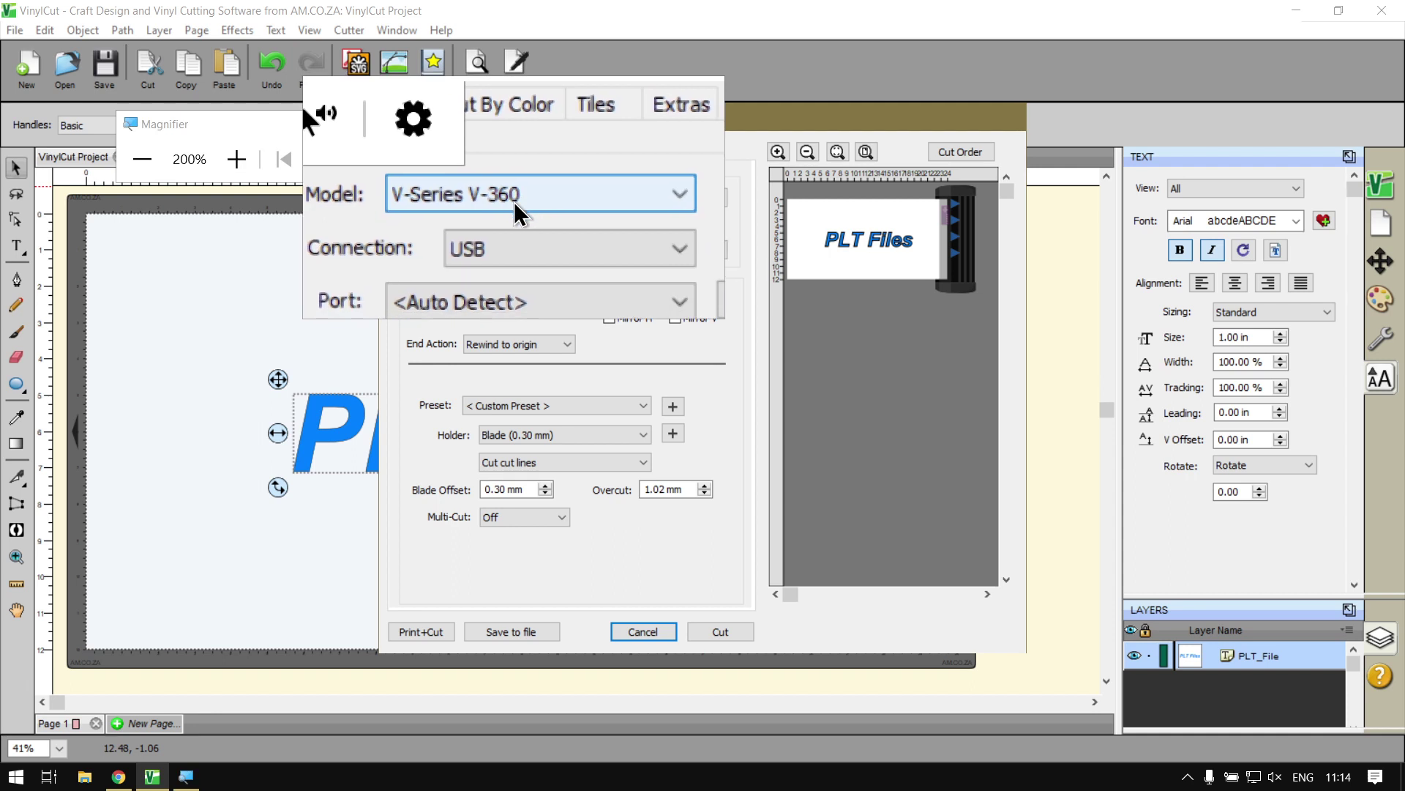
pyautogui.click(513, 200)
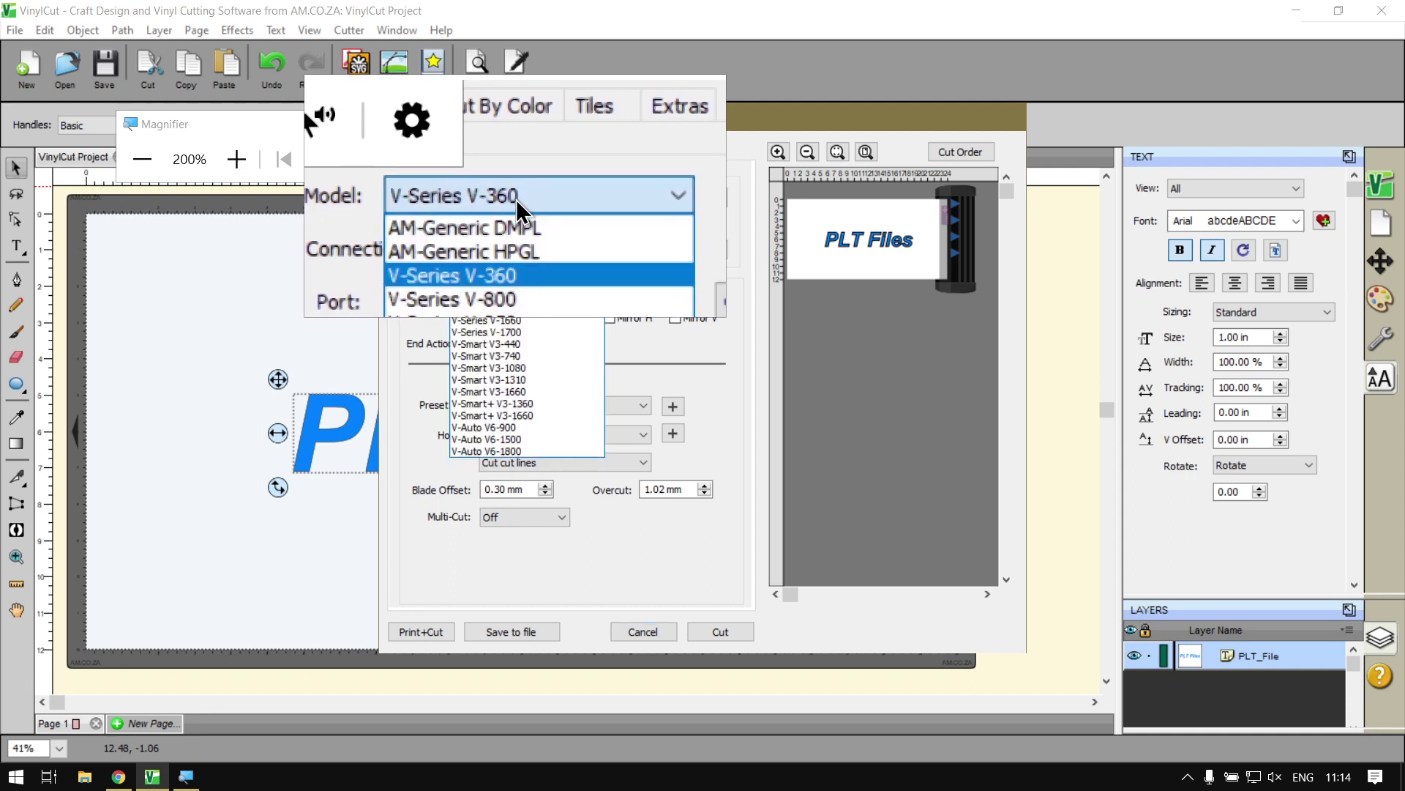
pyautogui.click(514, 233)
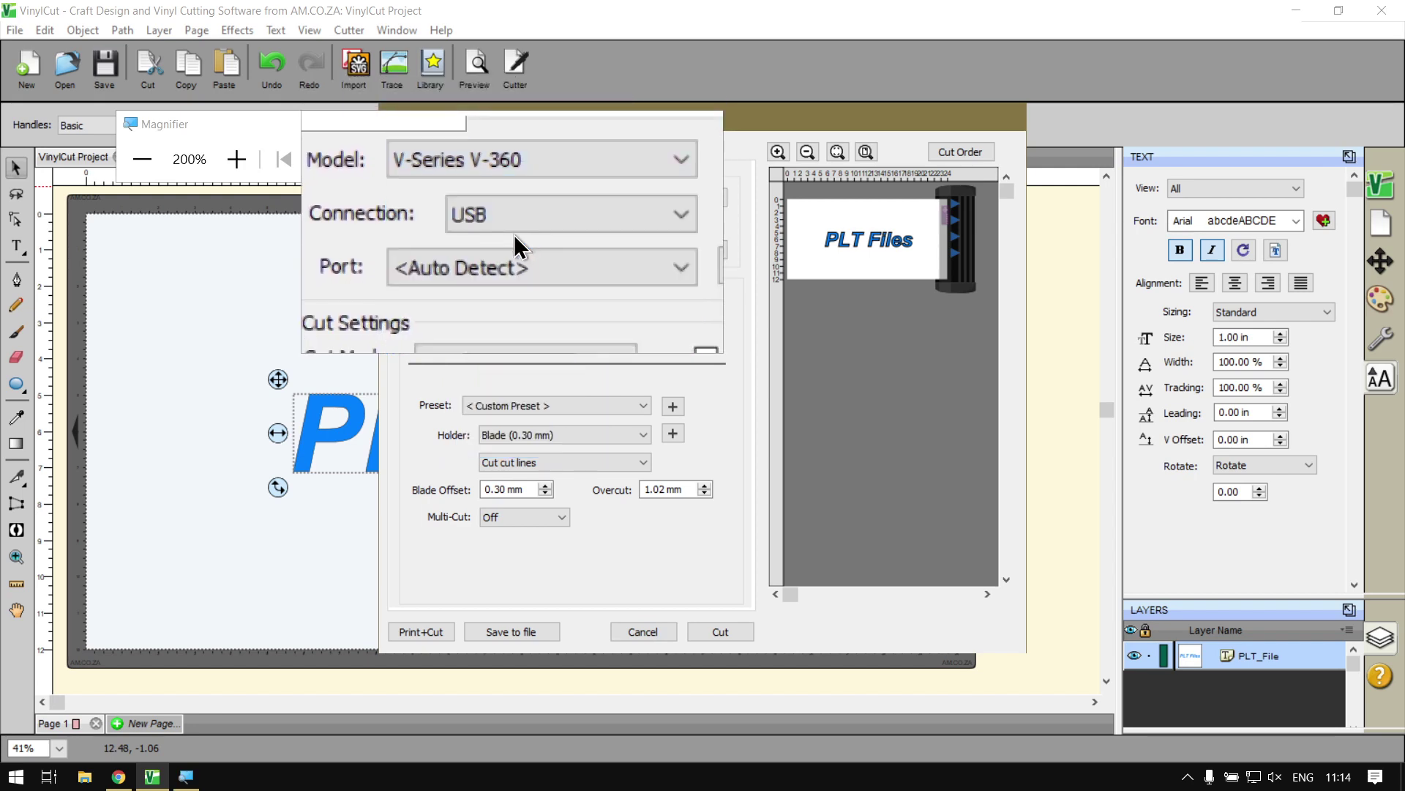
pyautogui.press('super+Escape')
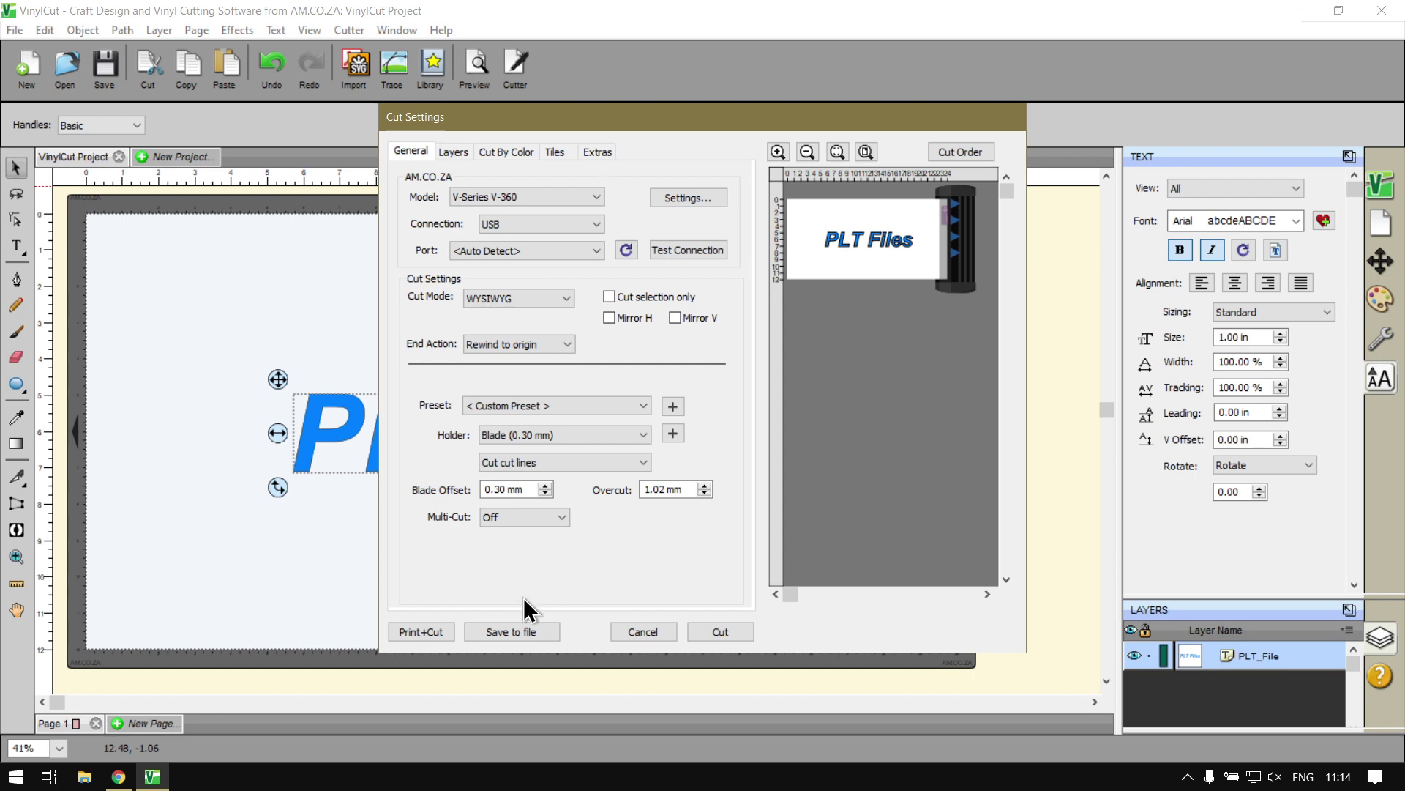
# Start saving the cut job to a file and choose the Desktop as its folder.
pyautogui.press('super+plus')
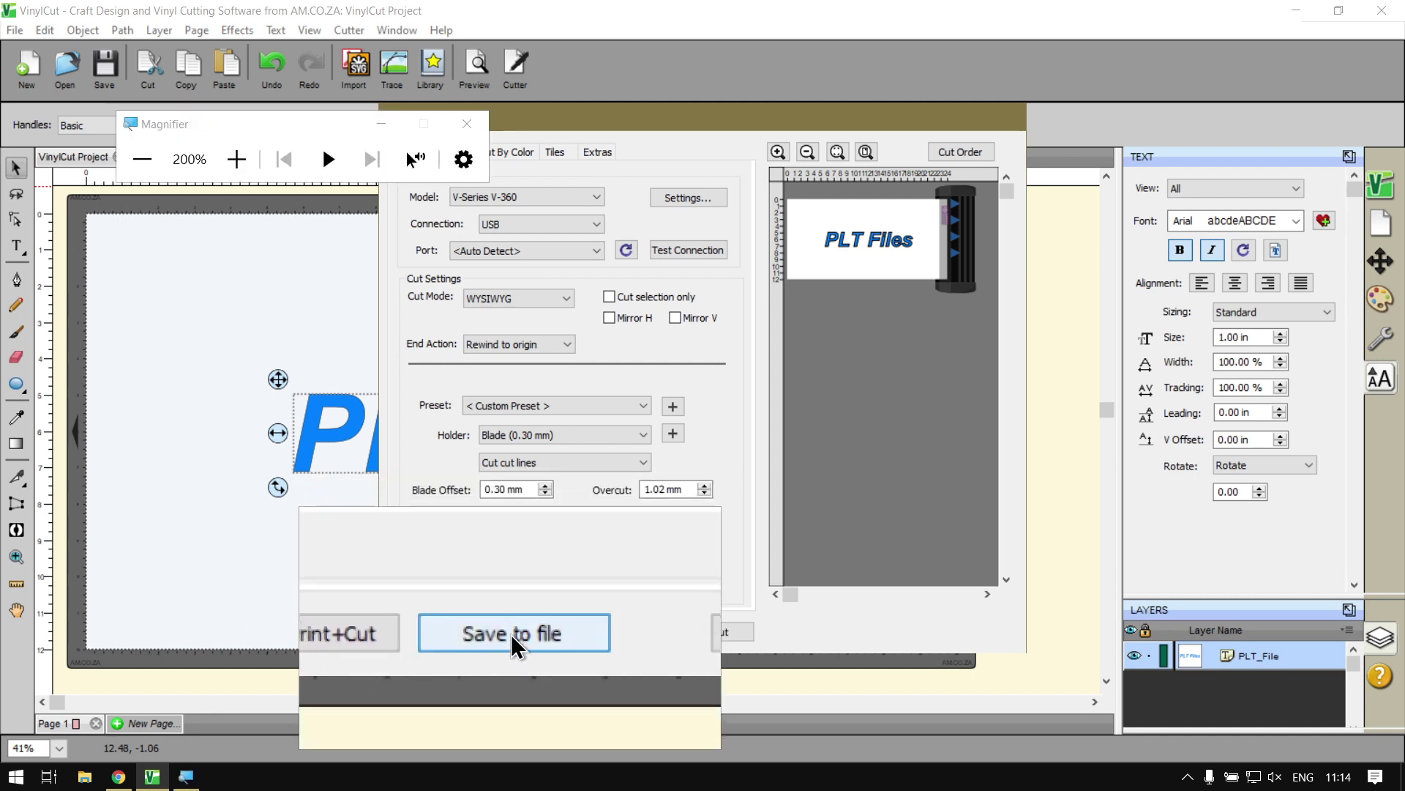
pyautogui.click(511, 634)
pyautogui.press('super+Escape')
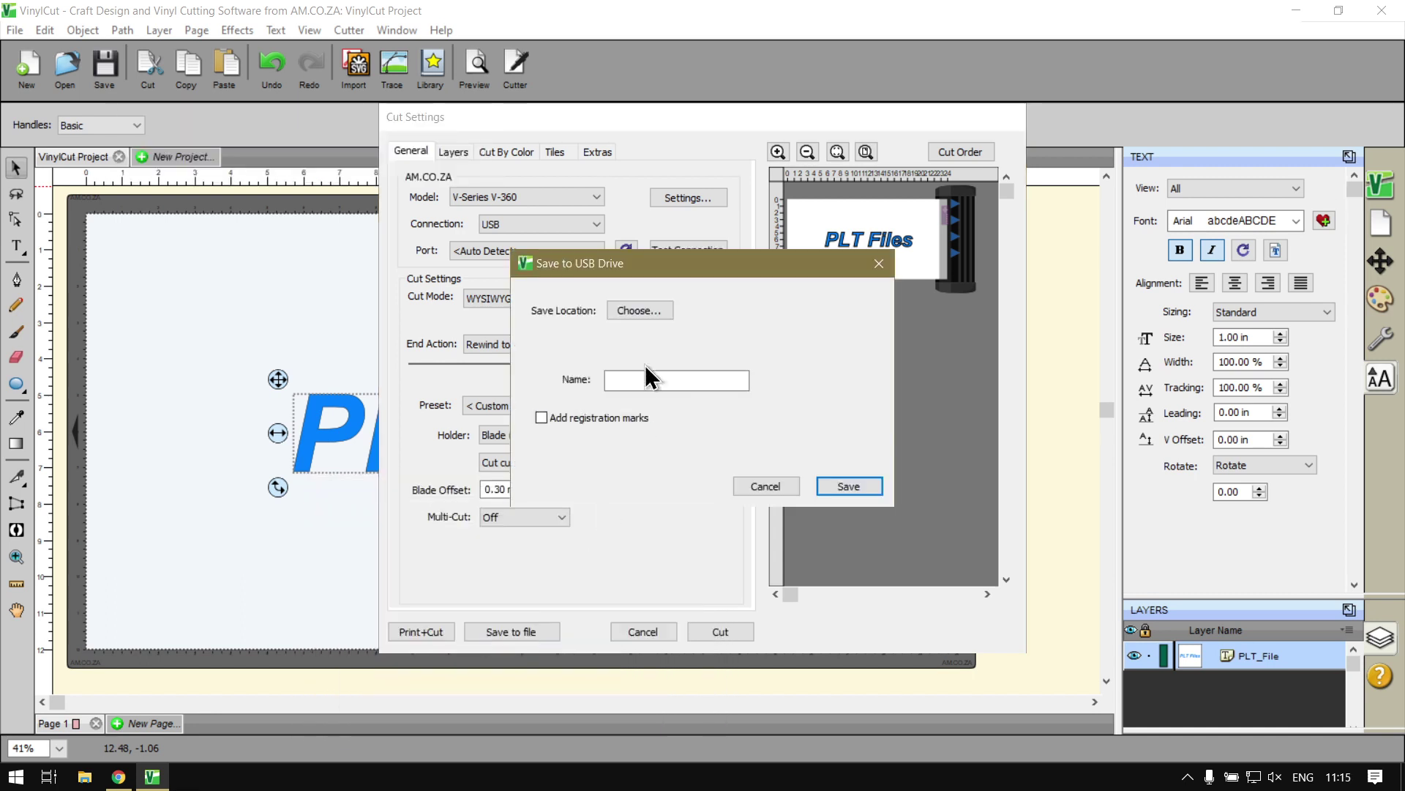
pyautogui.press('super+plus')
pyautogui.click(646, 316)
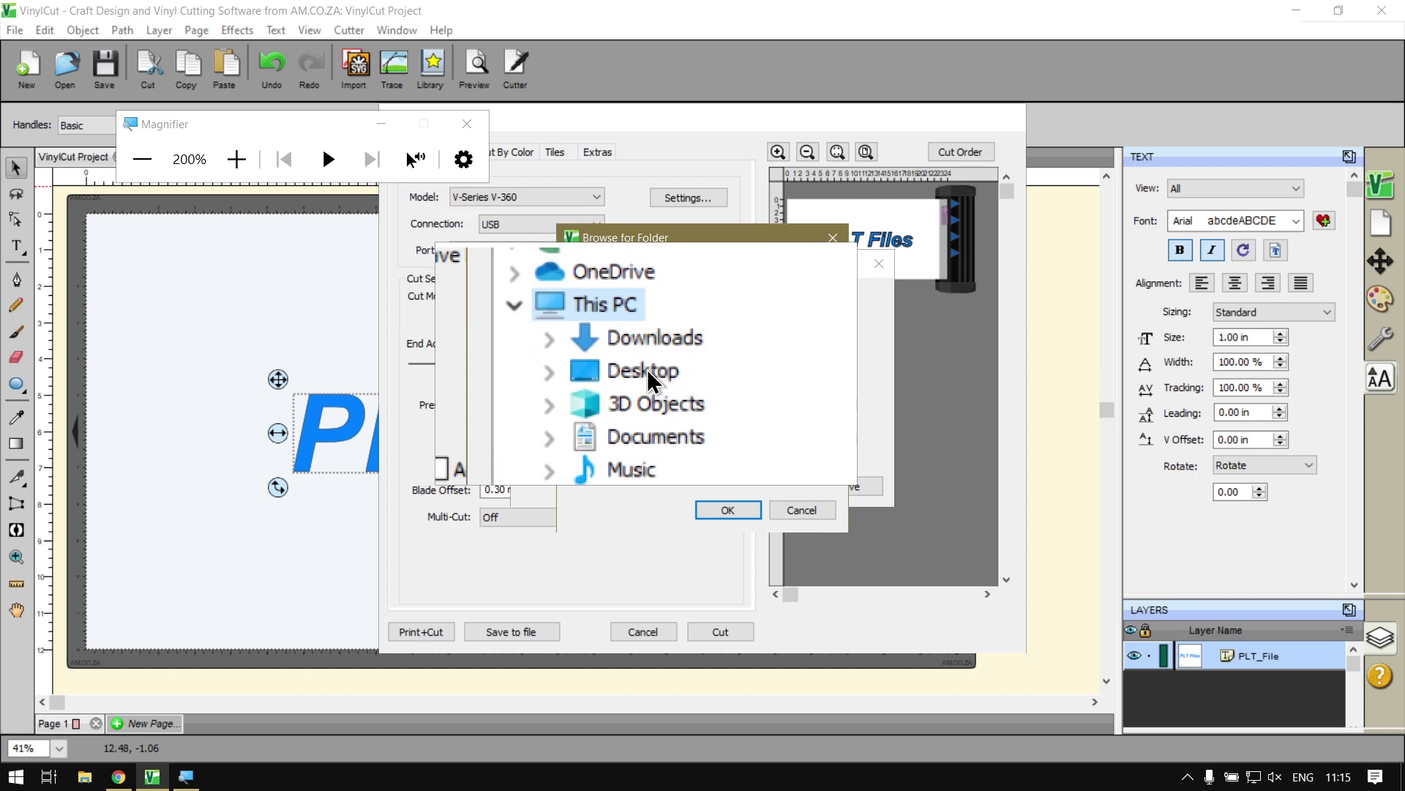
pyautogui.click(647, 369)
pyautogui.click(706, 511)
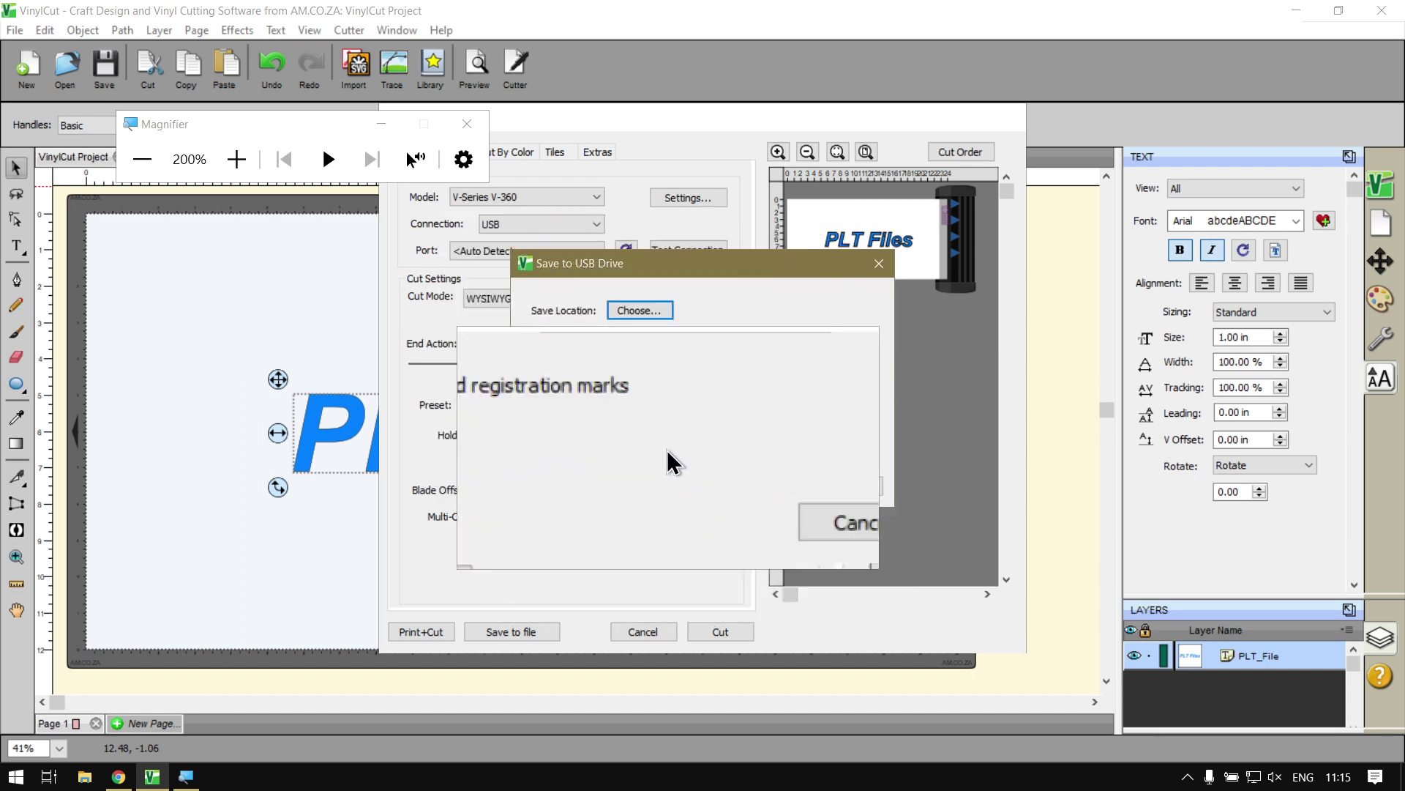
# Name the cutter file 'PLT File', save it, and dismiss the saved confirmation.
pyautogui.click(643, 380)
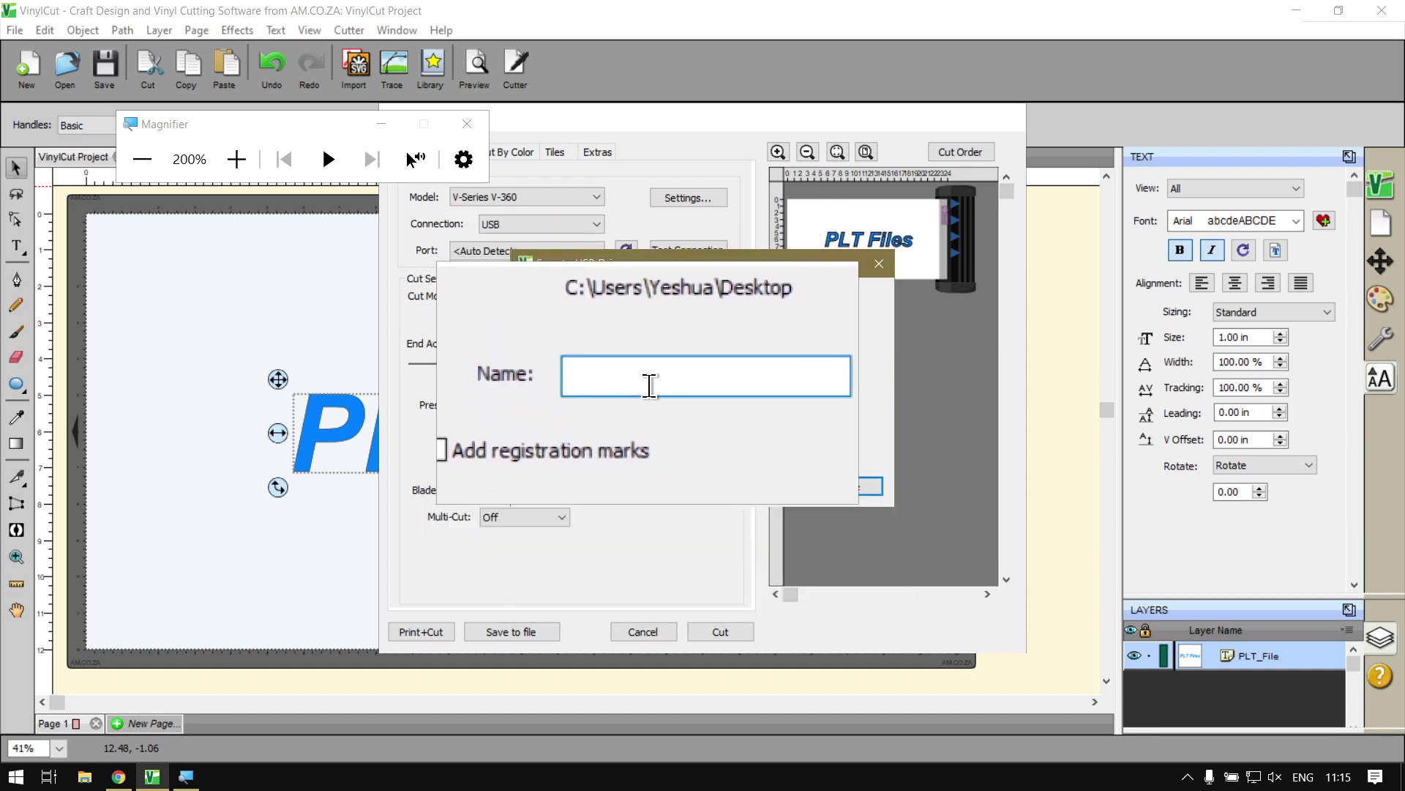
pyautogui.write('PLT')
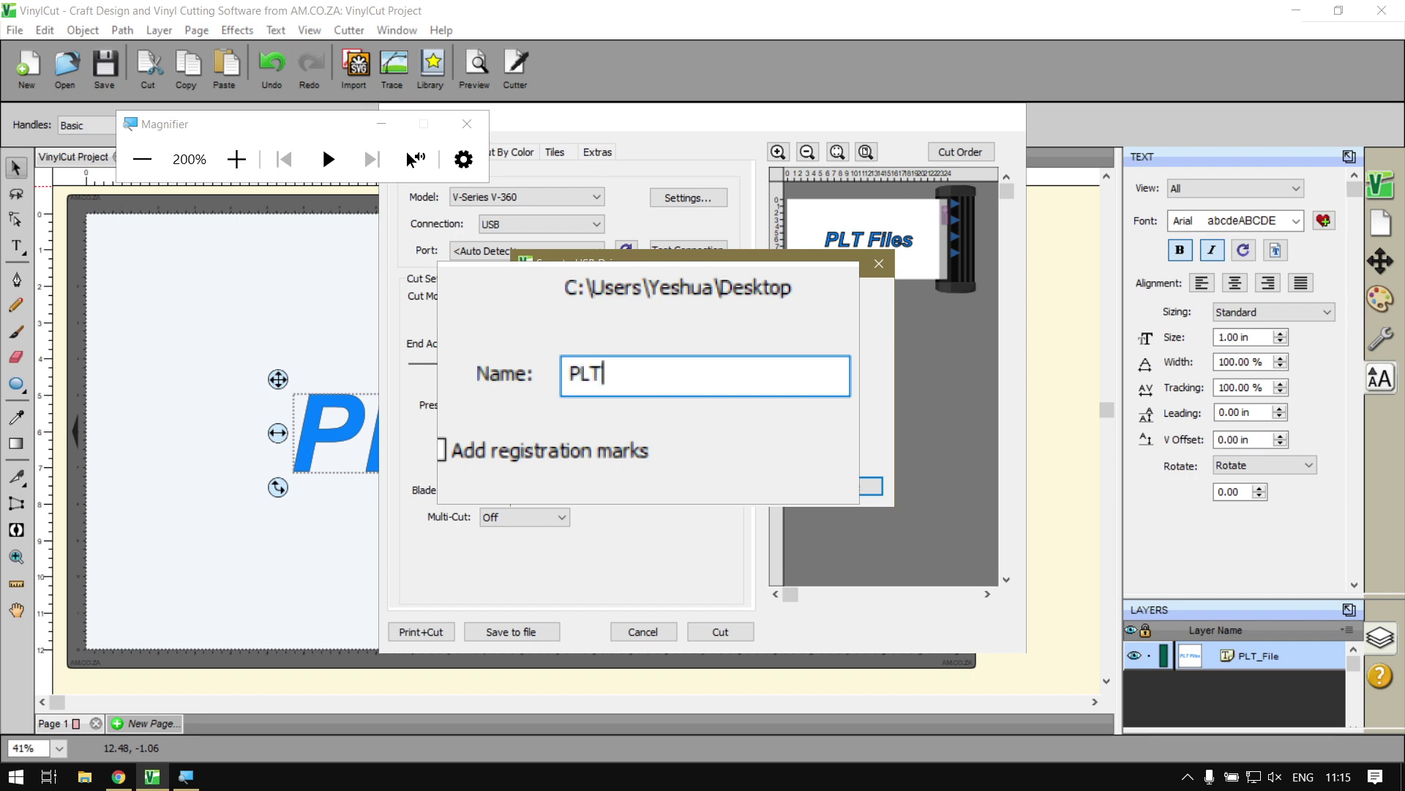
pyautogui.write(' File')
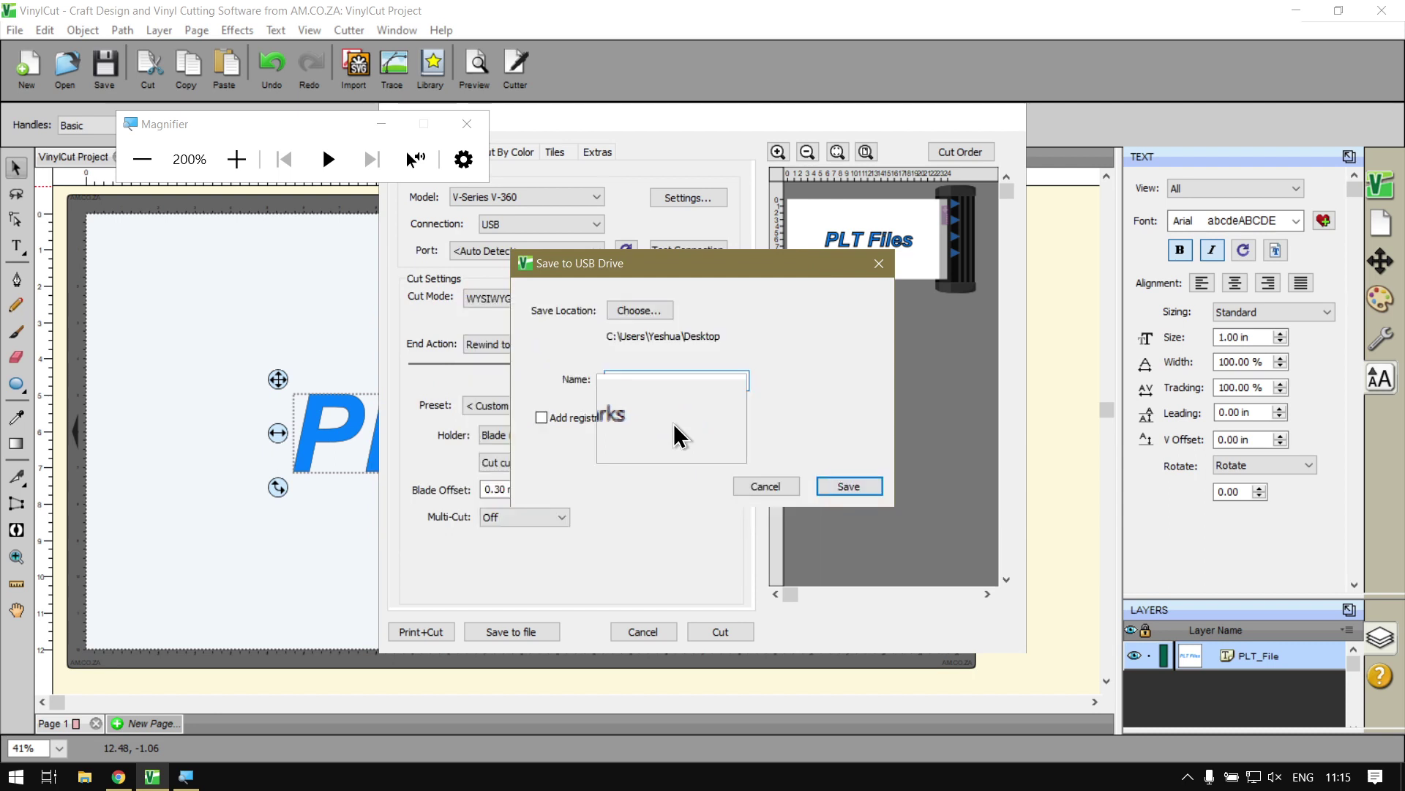
pyautogui.press('super+Escape')
pyautogui.click(847, 486)
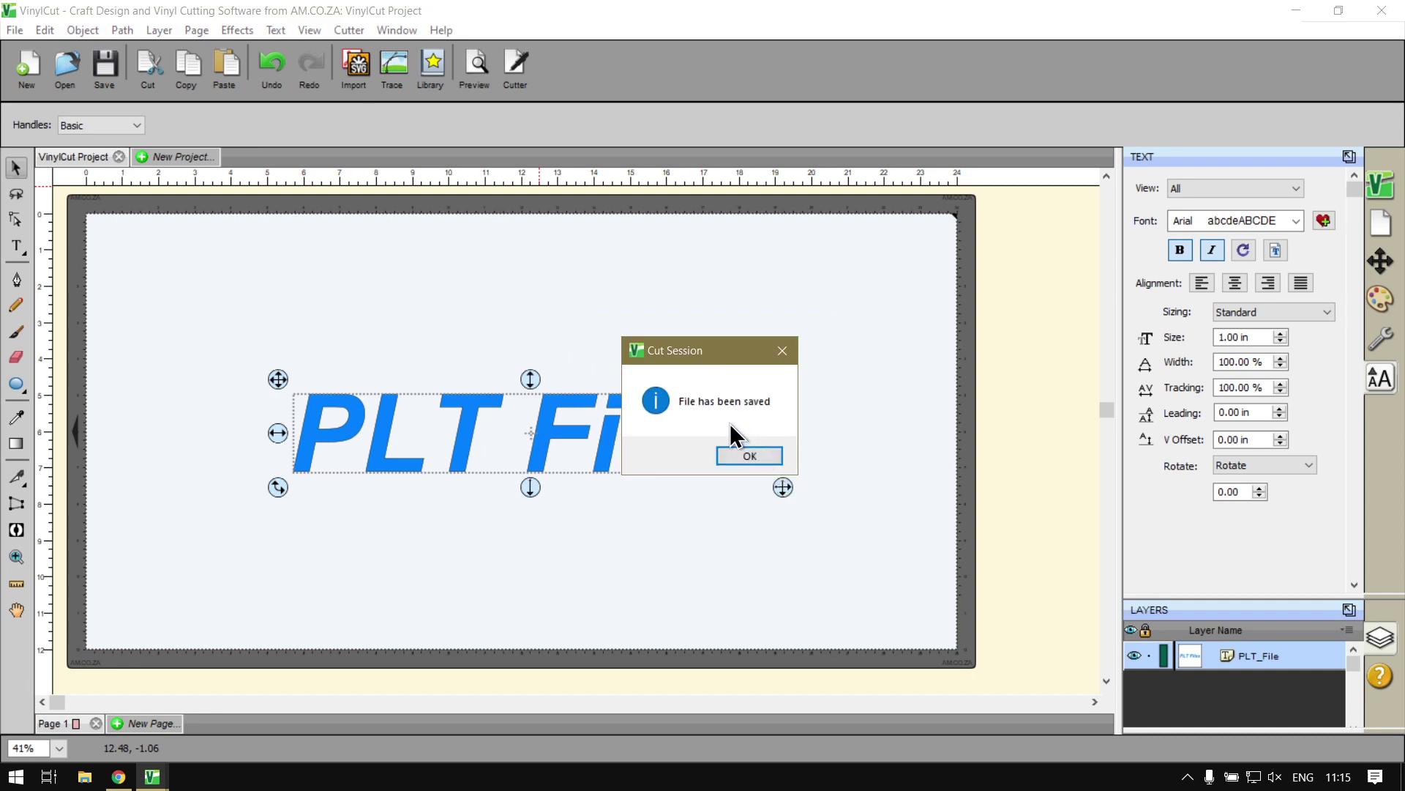
pyautogui.press('super+plus')
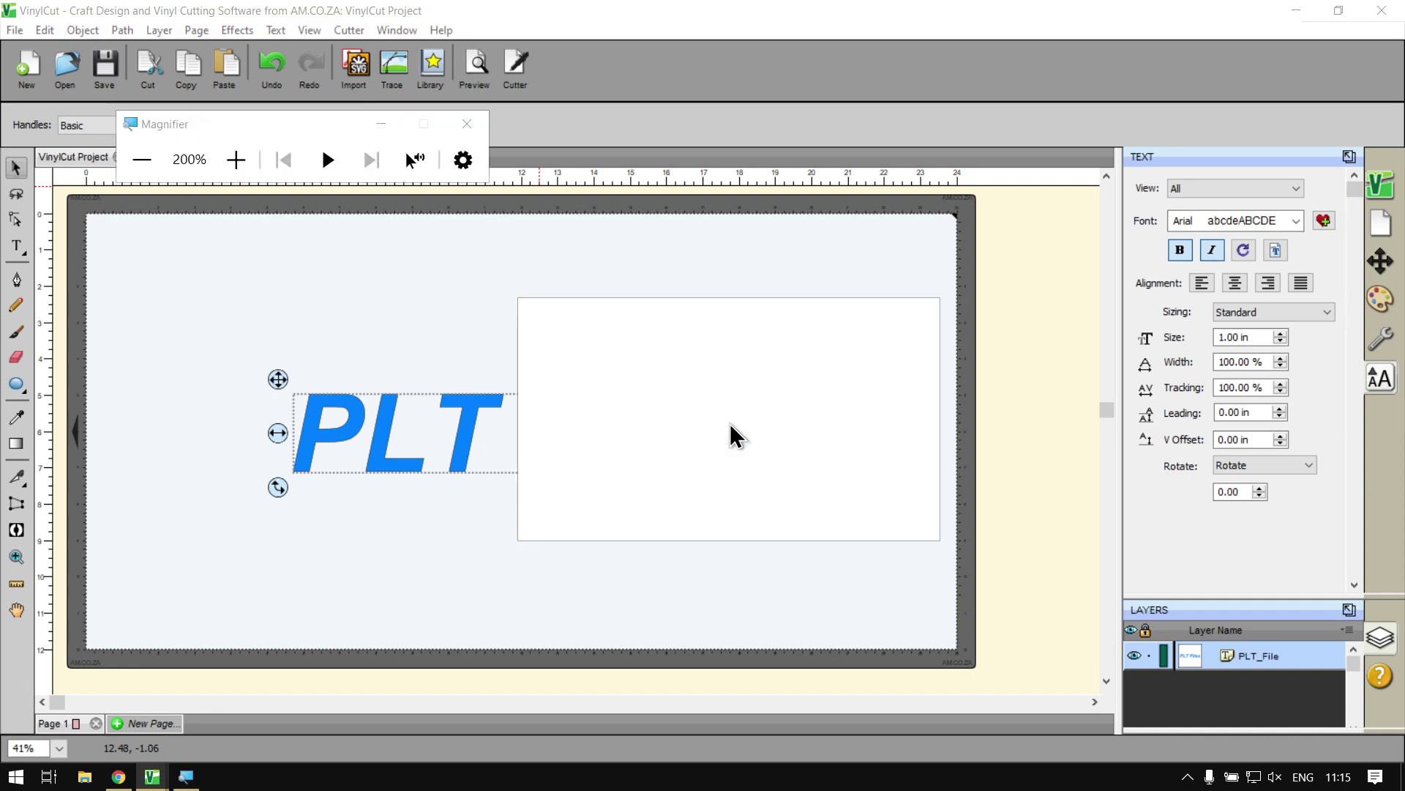
pyautogui.press('super+Escape')
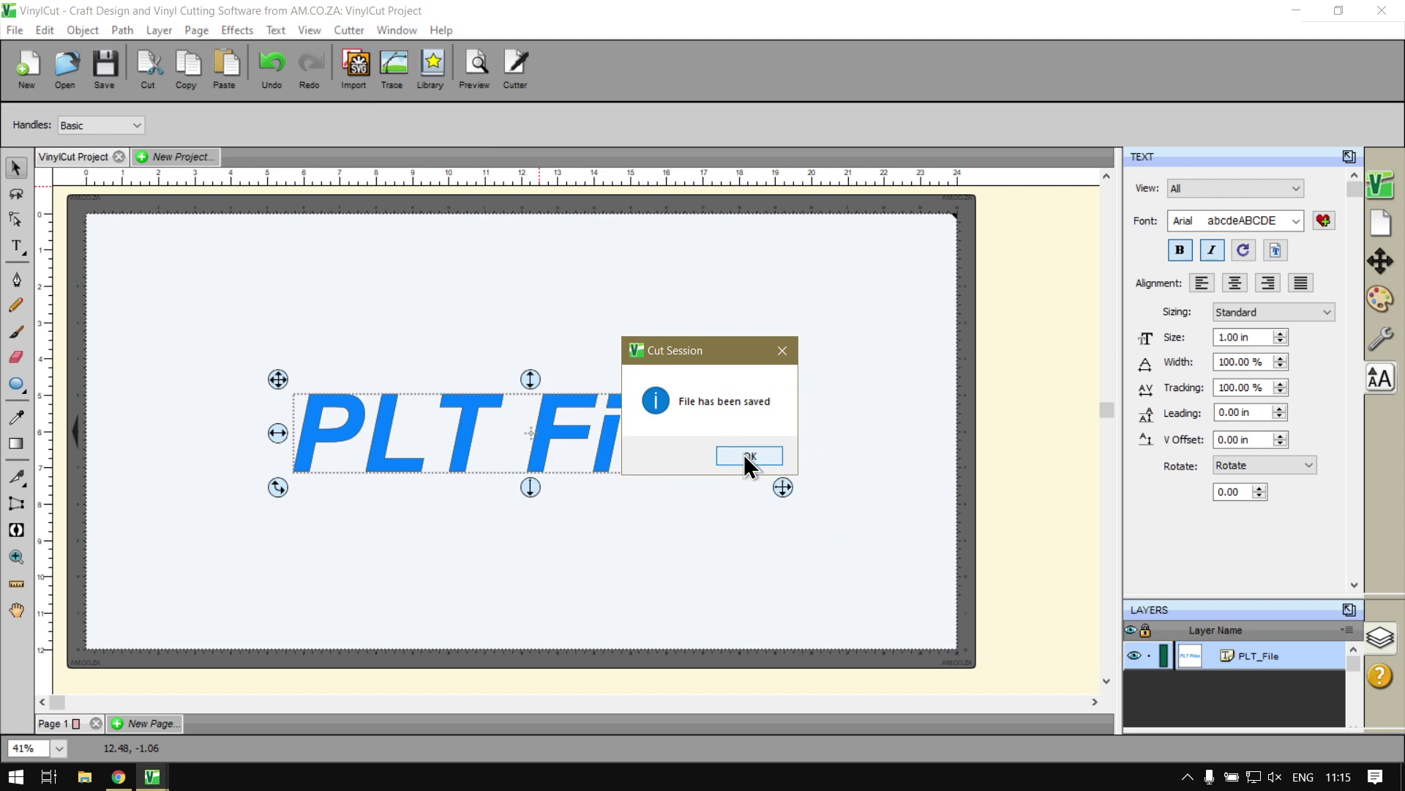
pyautogui.click(745, 454)
pyautogui.click(715, 548)
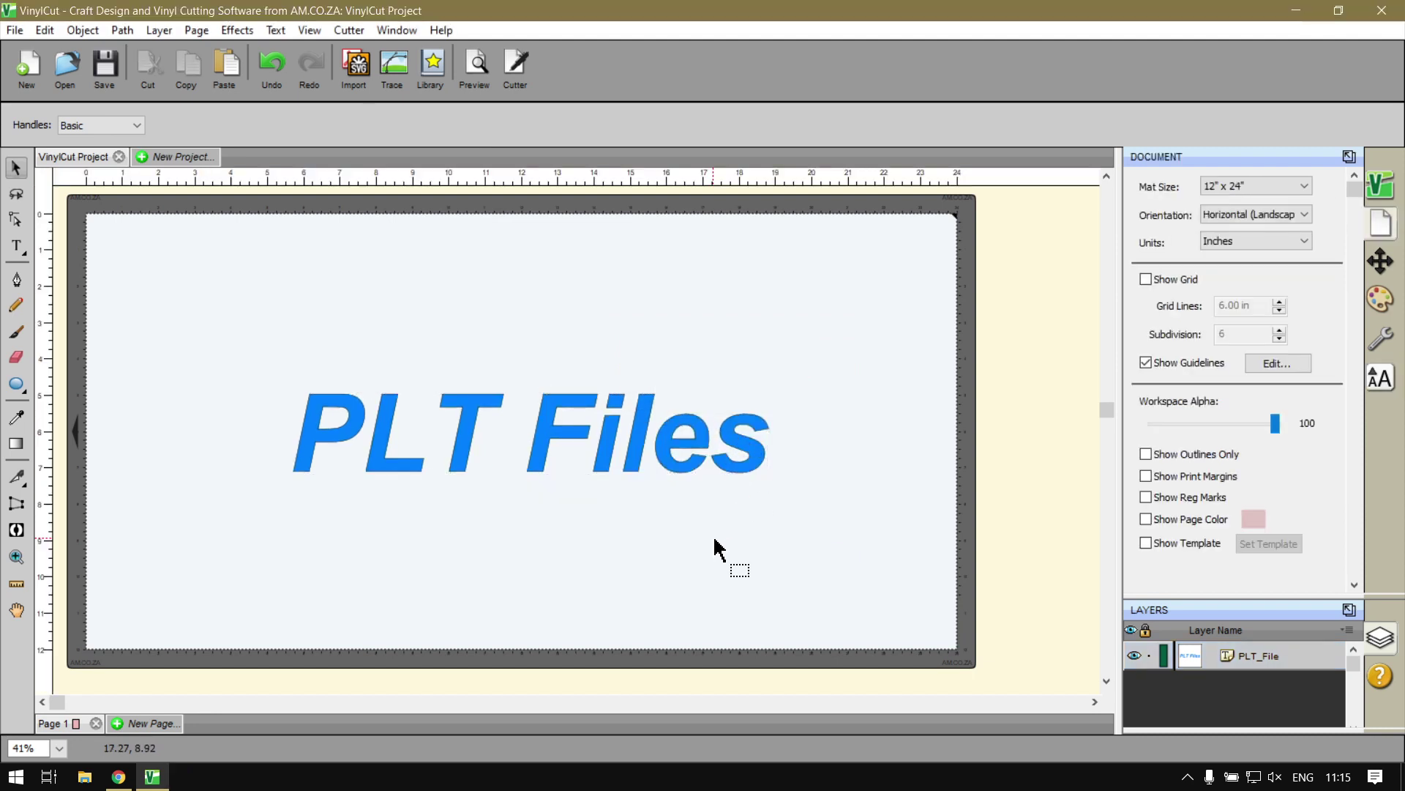
# Bring Chrome forward and switch to the Software Training Videos tab on softwaretraining.co.za.
pyautogui.click(119, 777)
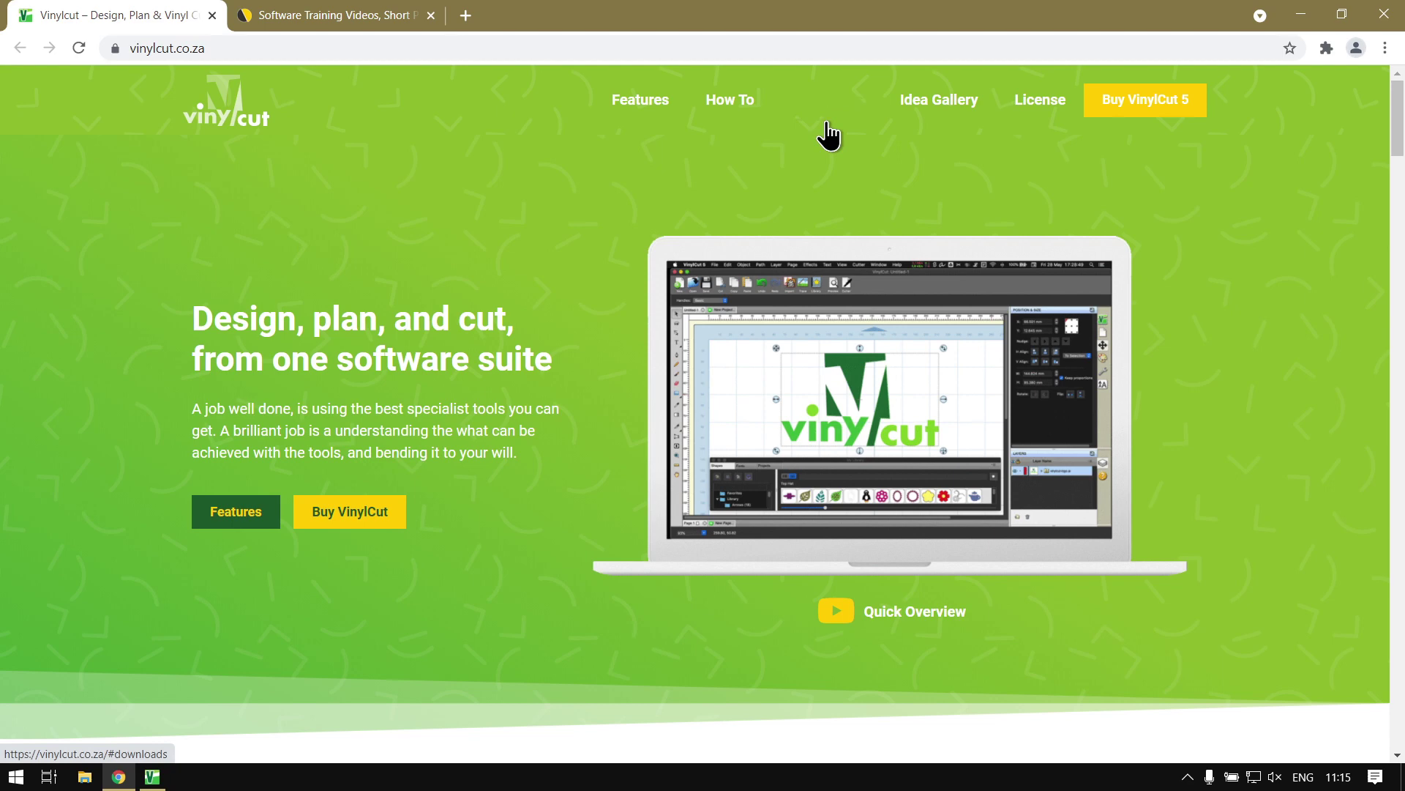
pyautogui.click(280, 22)
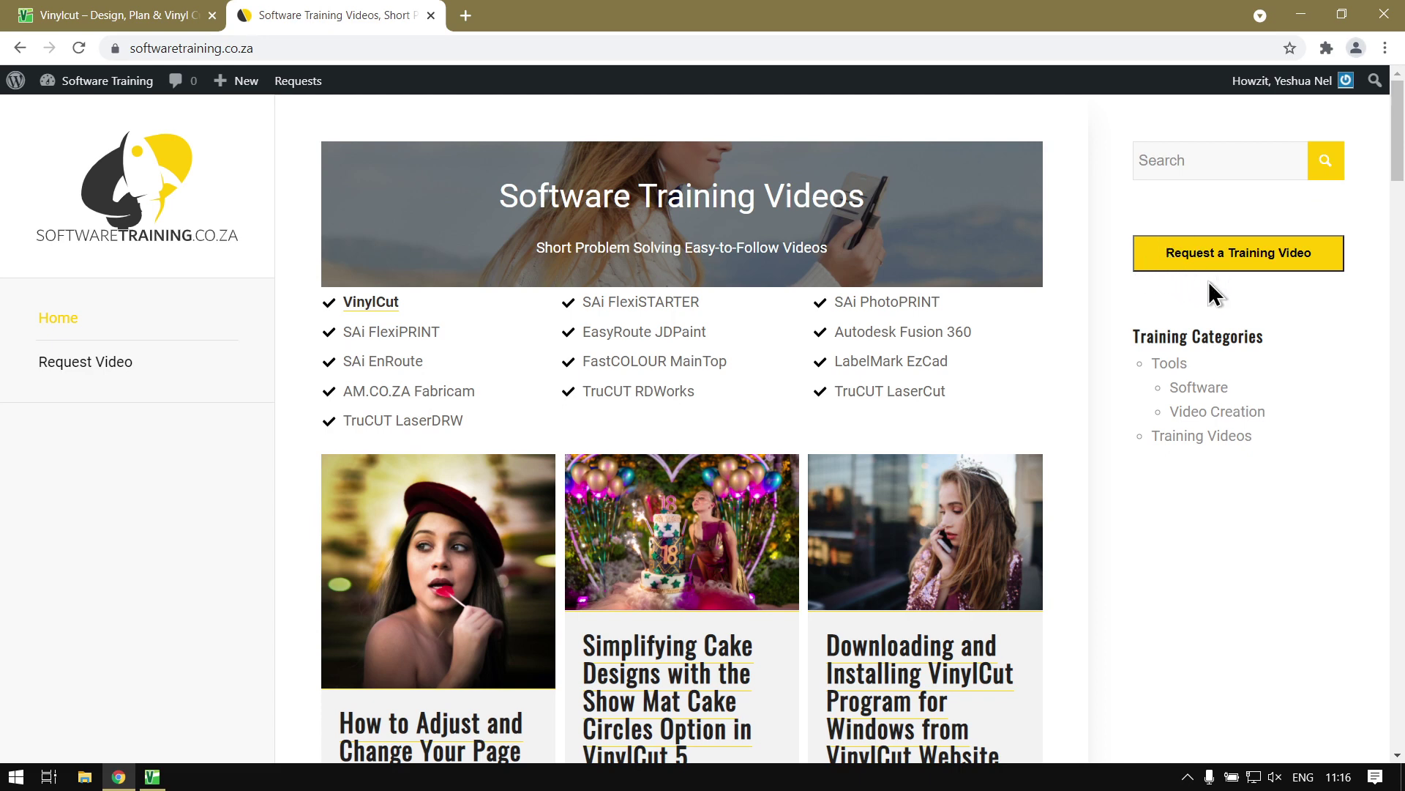
pyautogui.press('super+plus')
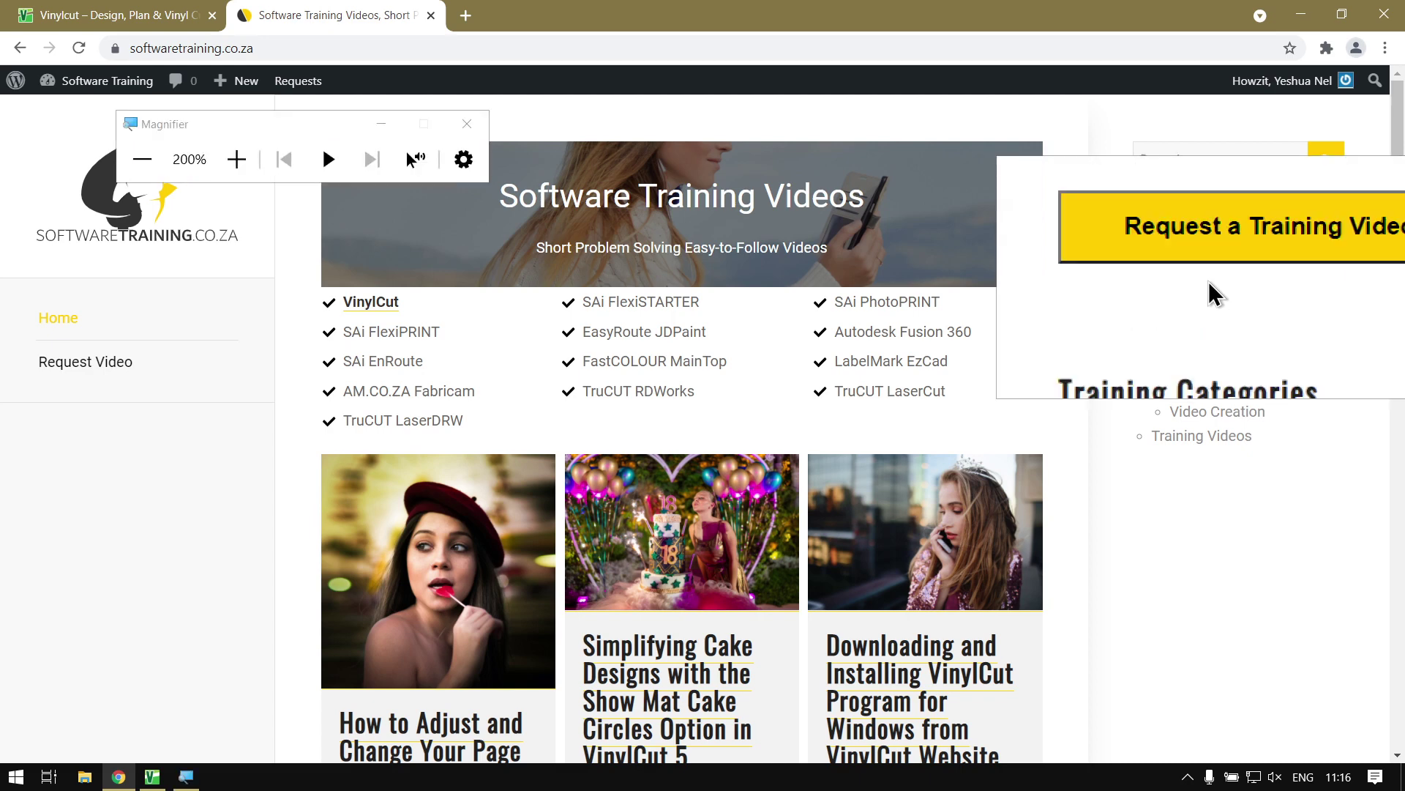
pyautogui.press('super+Escape')
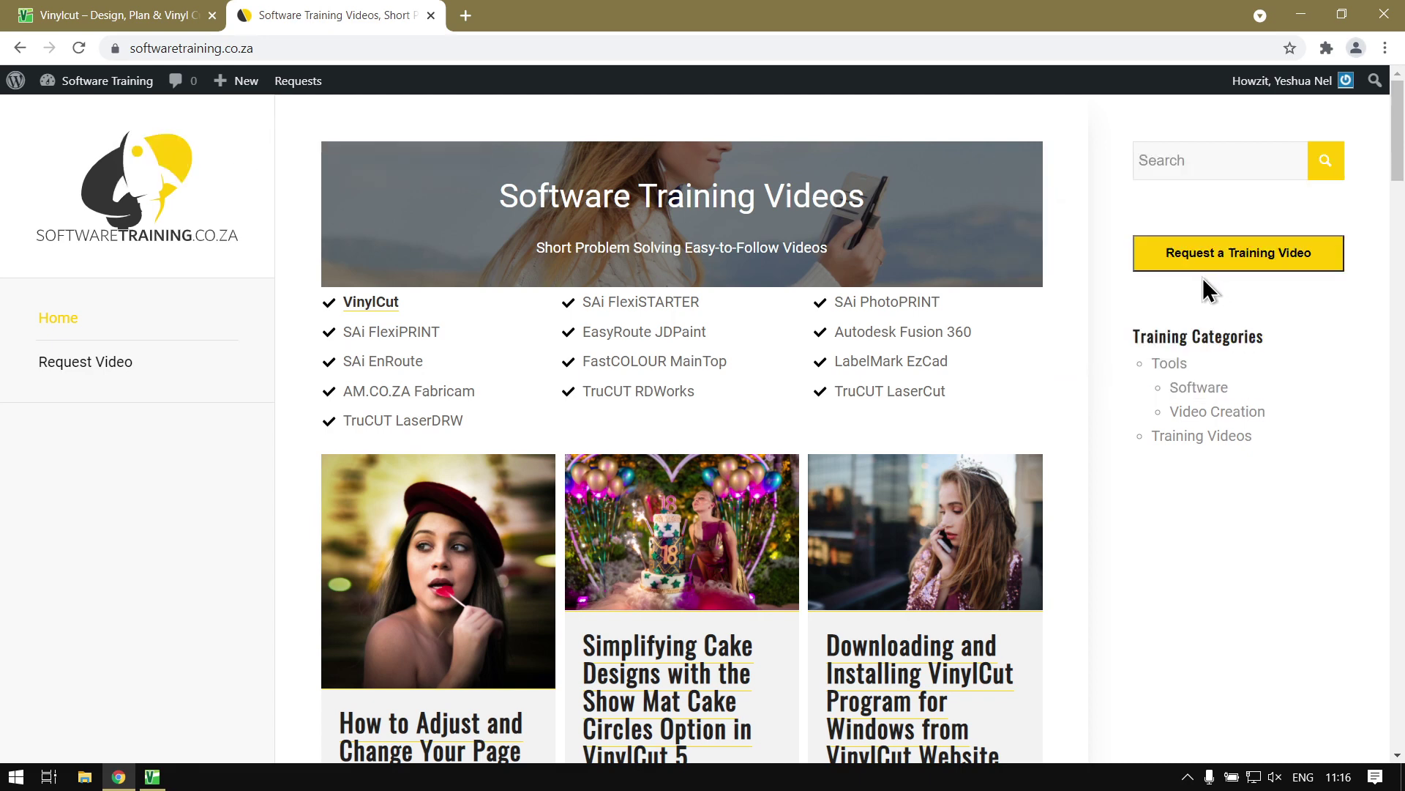